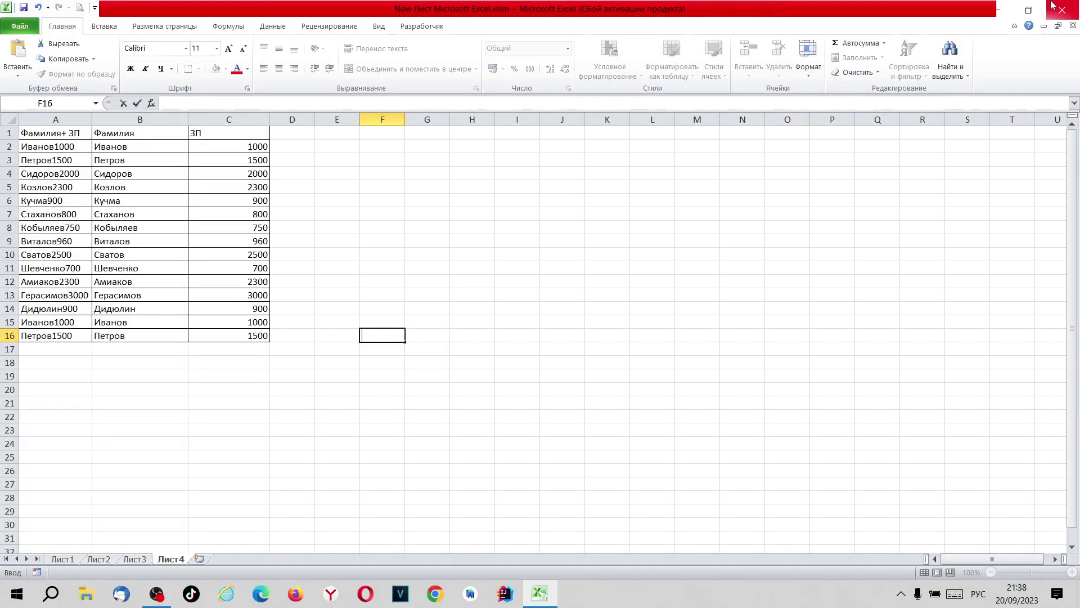
Enter the header 'Новая зп' in cell D1.
left_click(351, 254)
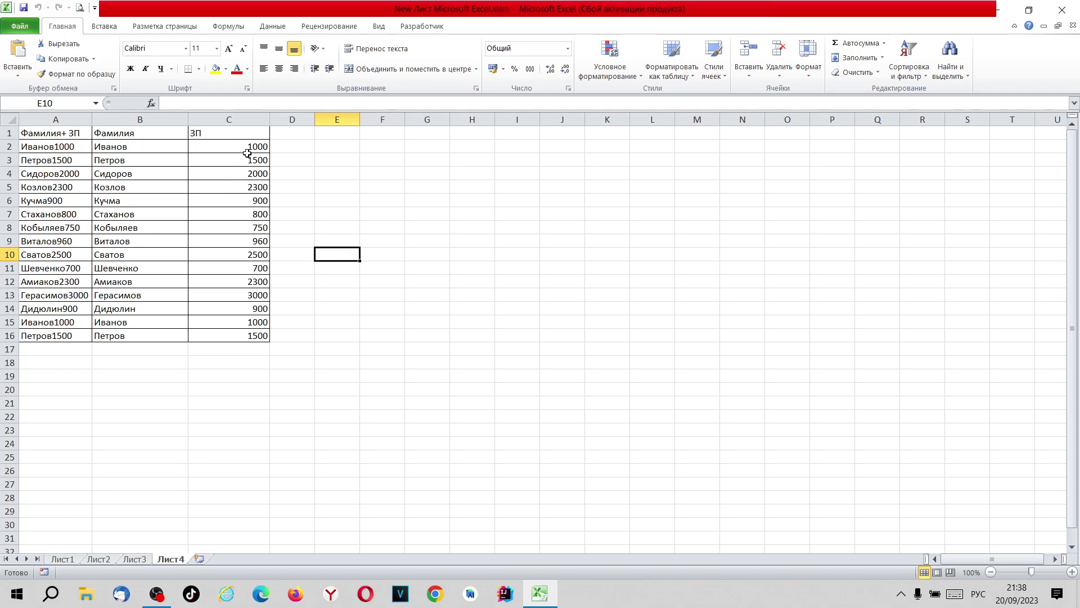
left_click_drag(247, 153, 266, 336)
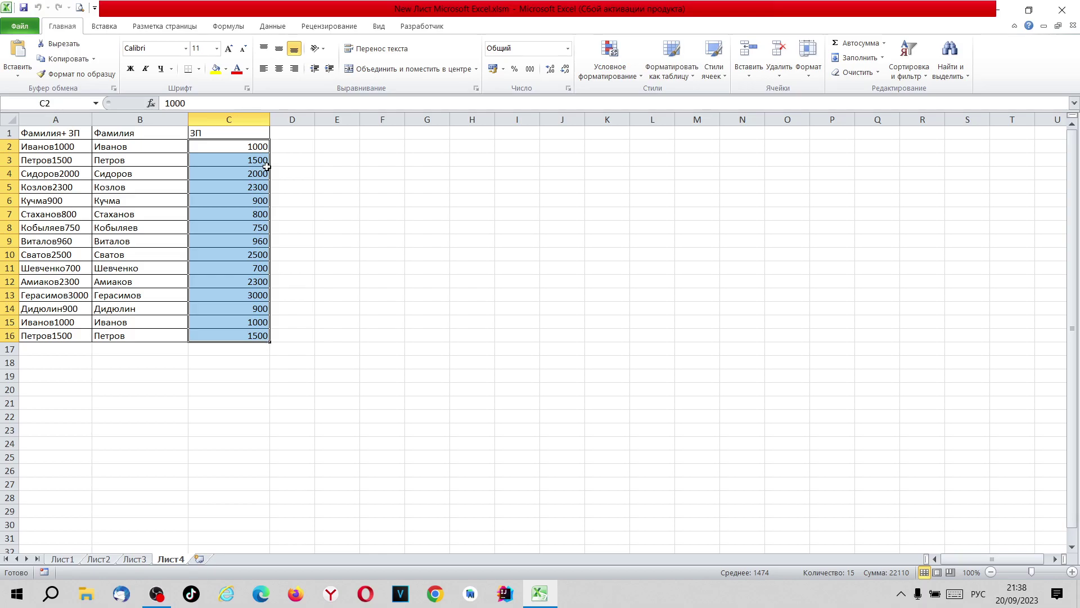
left_click(294, 133)
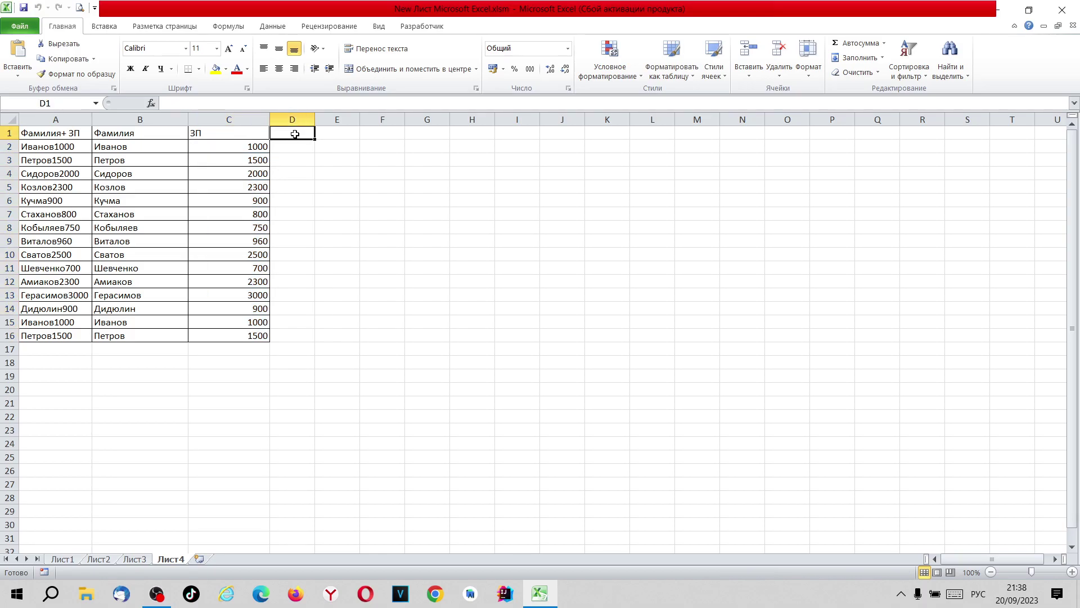
type("Нов")
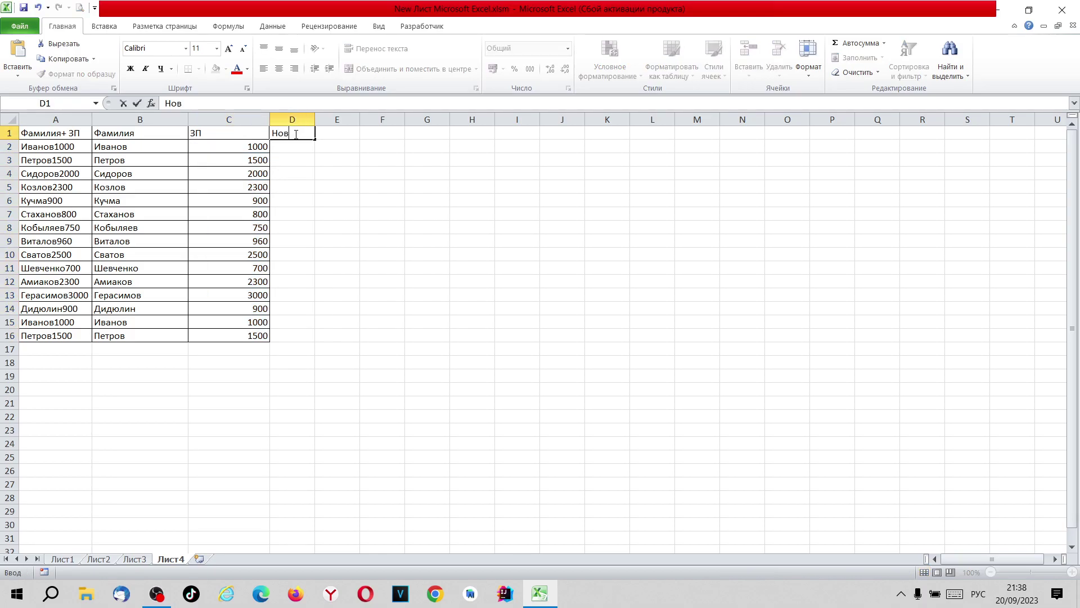
type("ая зп")
key("Return")
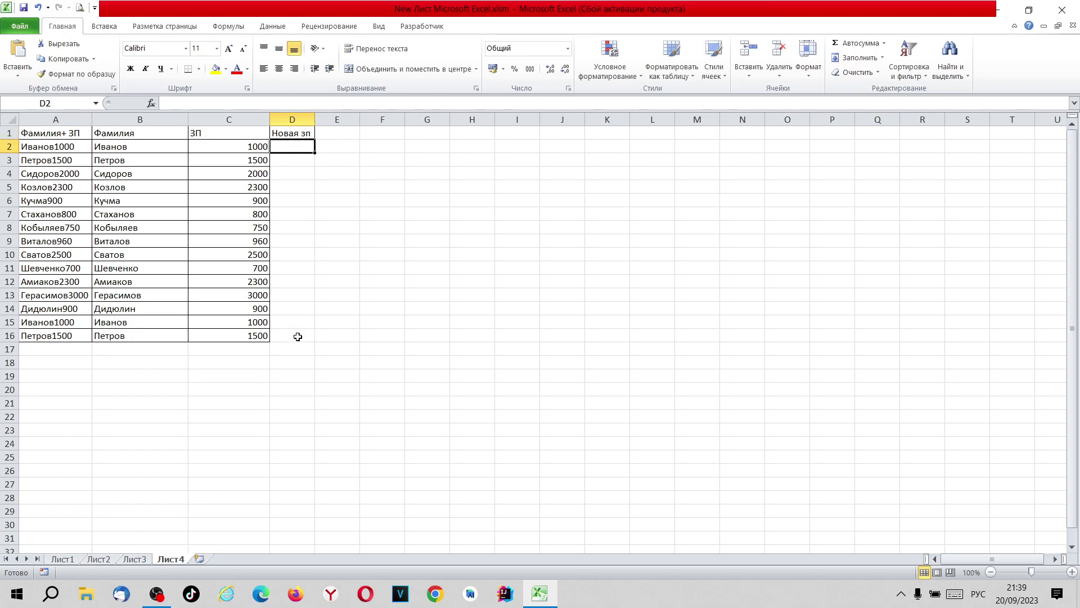
Apply All Borders to the table A1:D16.
left_click_drag(299, 335, 3, 134)
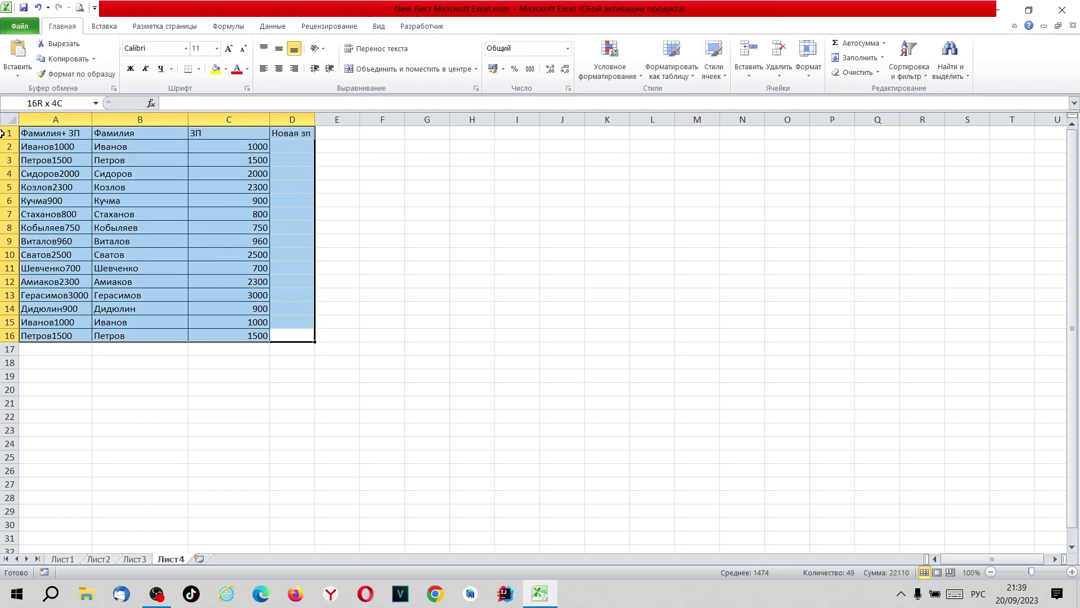
left_click(198, 69)
left_click(235, 179)
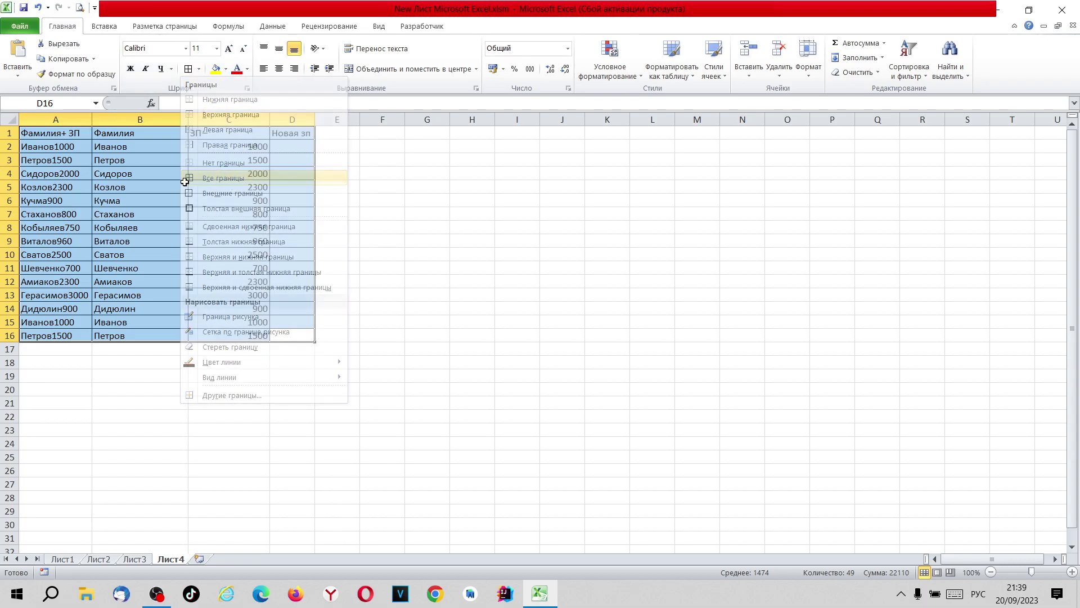
left_click_drag(175, 187, 171, 174)
Hide column A by shrinking its width to zero.
left_click(56, 119)
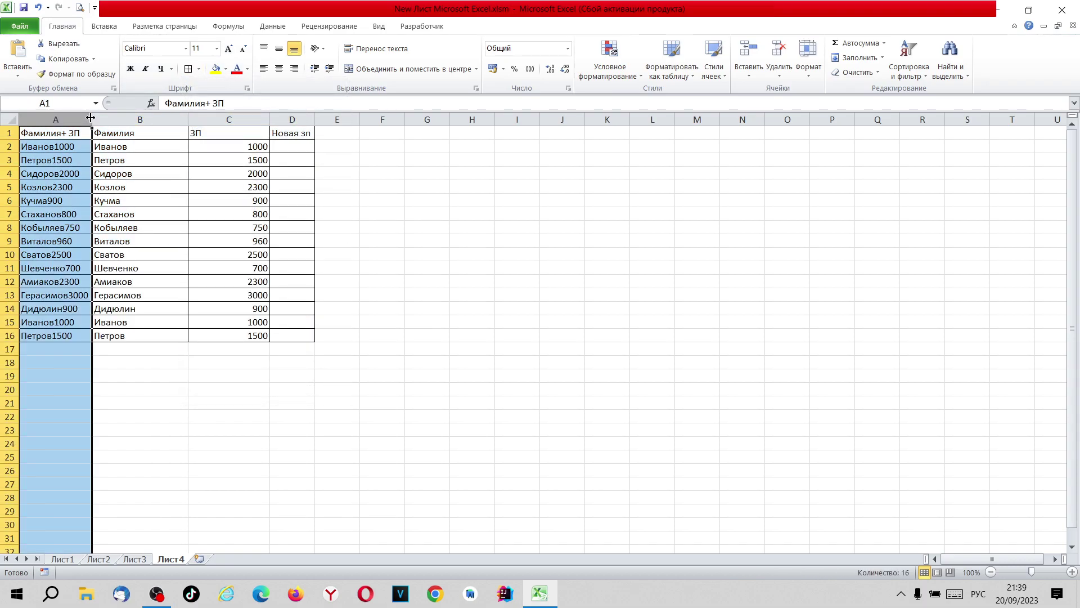
left_click_drag(92, 119, 5, 119)
left_click(297, 176)
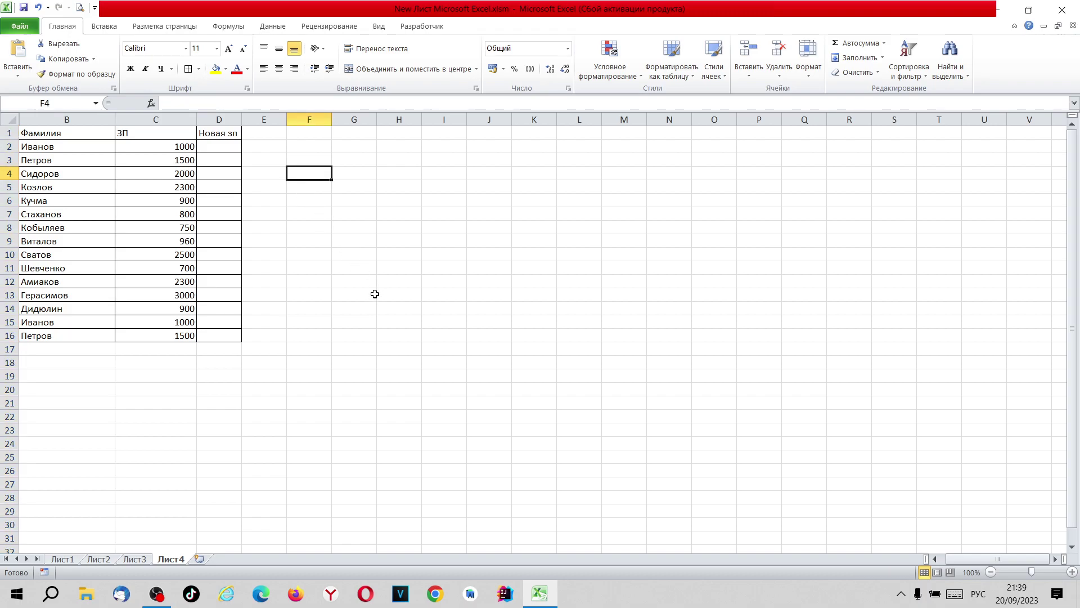
In the Visual Basic editor, insert a new module, Module10, into the Modules folder.
key("alt+F11")
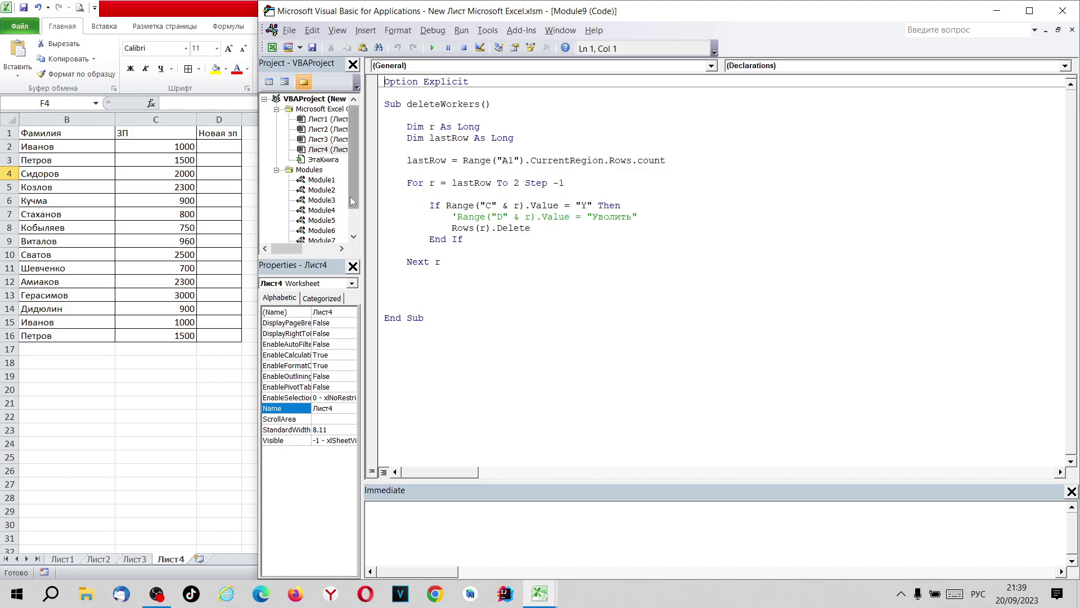
left_click_drag(350, 197, 350, 223)
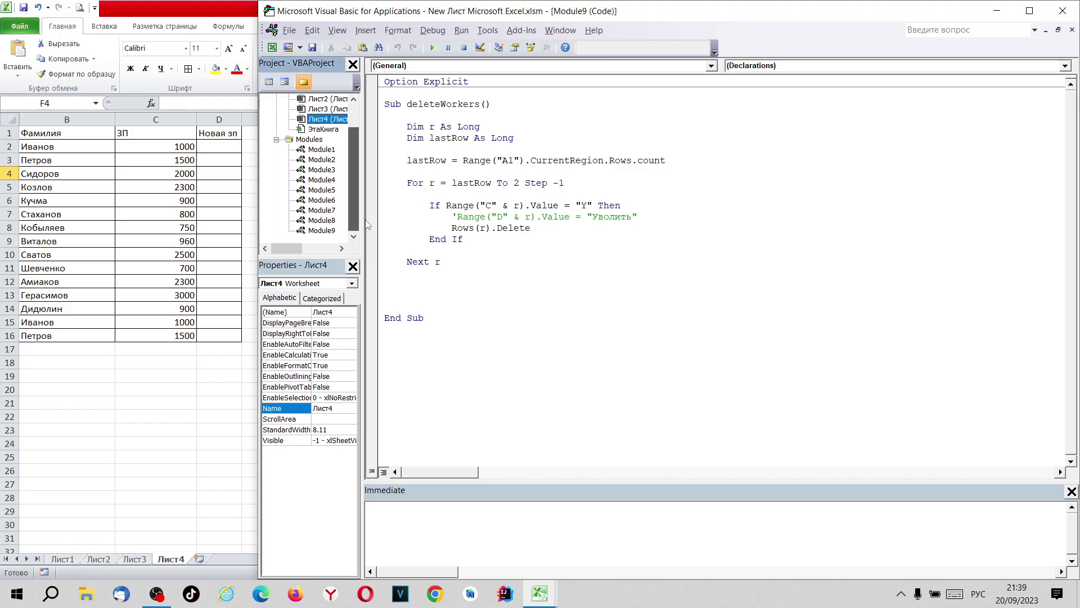
left_click(303, 139)
right_click(304, 139)
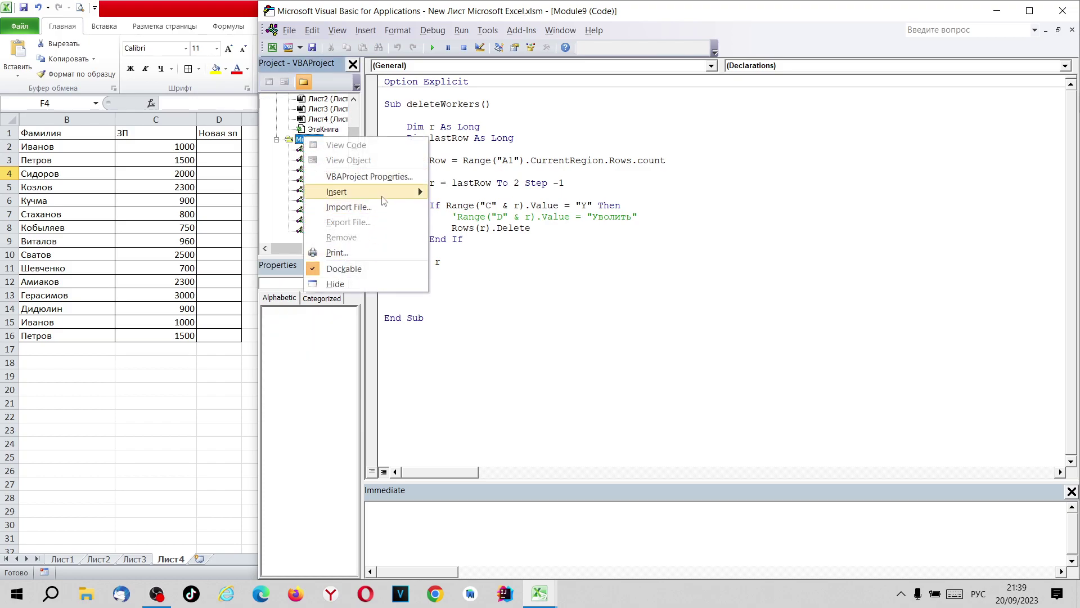
mouse_move(336, 191)
left_click(466, 210)
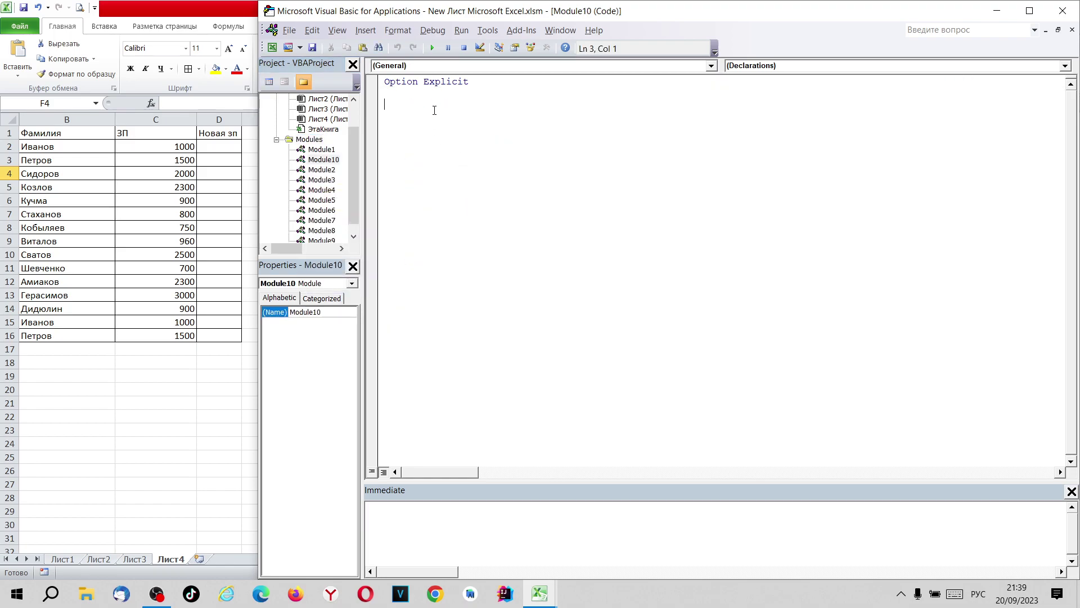
Create the empty procedure 'sub do_until' with blank lines inside it.
type("ыг")
key("BackSpace")
key("BackSpace")
key("alt+shift")
type("sub ")
type("do_u")
type("nti")
type("l")
key("Return")
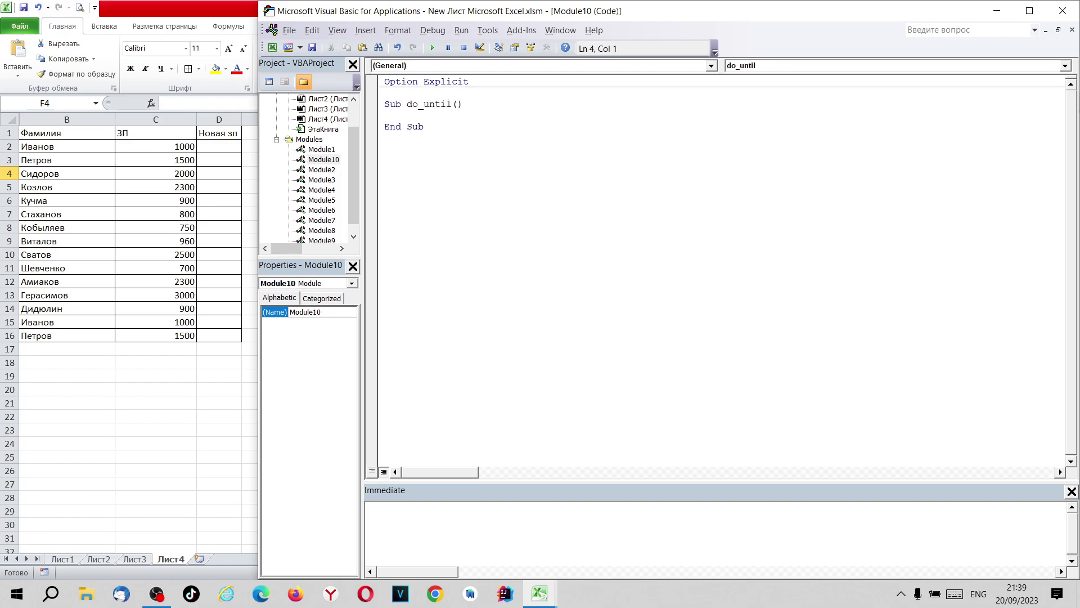
key("Return")
key("Return")
key("Return")
key("Return")
key("Return")
Snap Excel to the left half, sized so columns B–D fit beside the code window.
left_click_drag(214, 150, 231, 337)
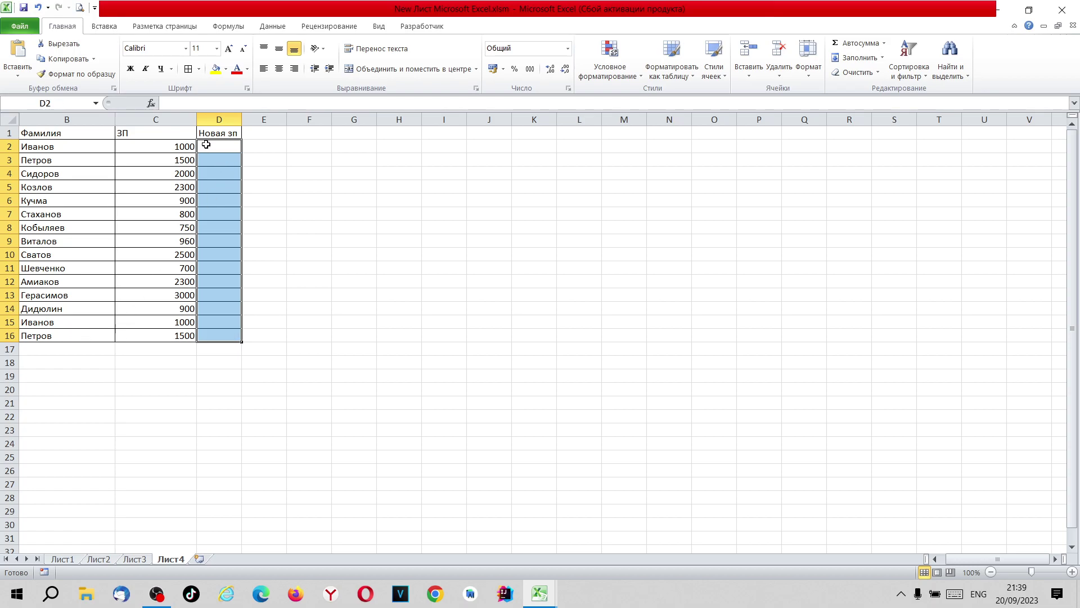
left_click_drag(73, 146, 228, 337)
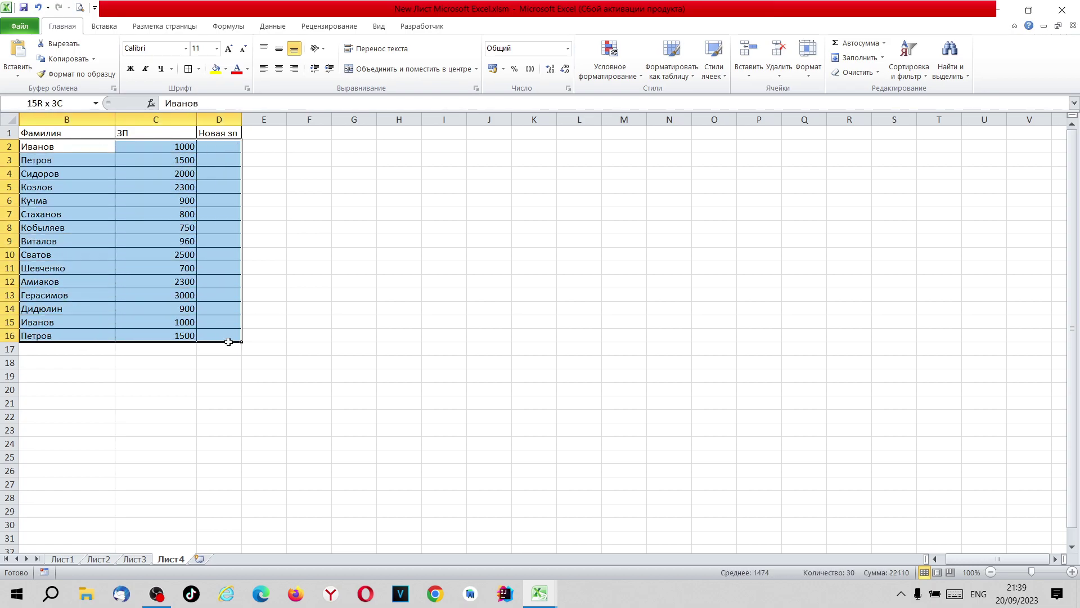
left_click(480, 360)
key("super+Left")
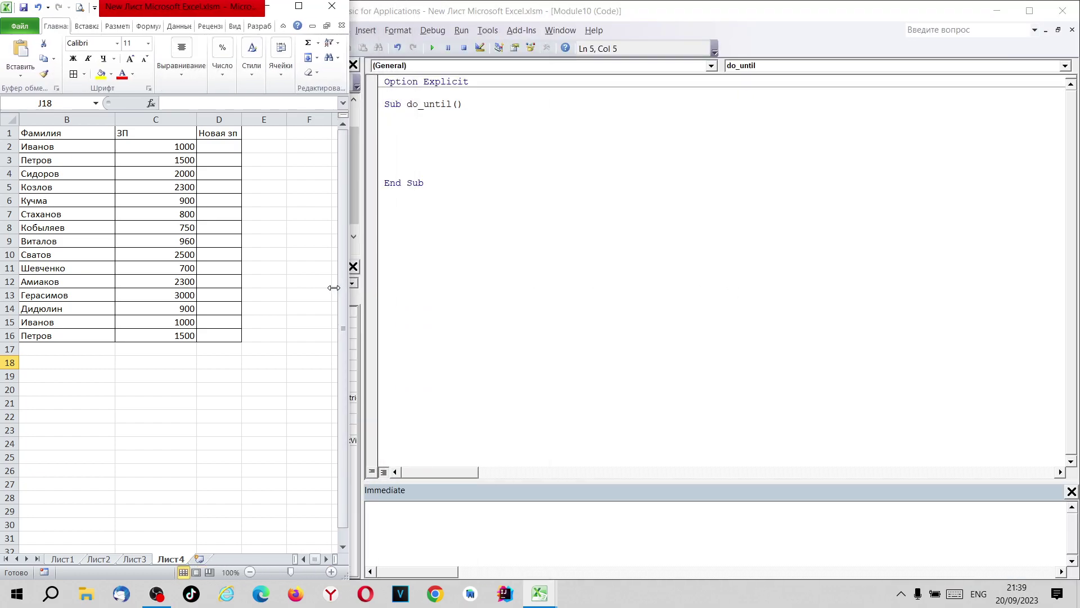
left_click_drag(502, 289, 269, 292)
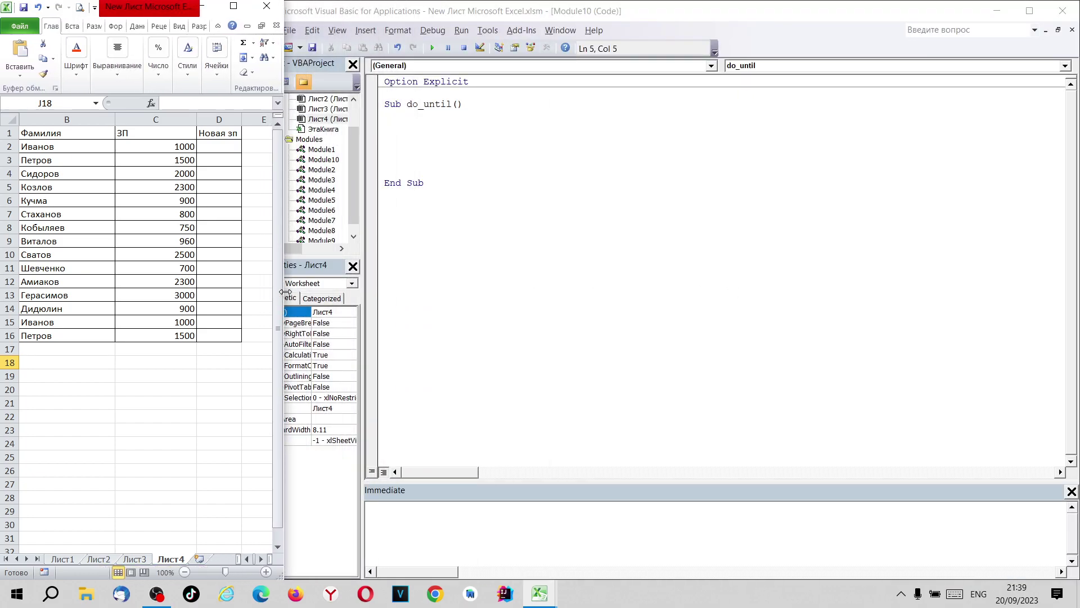
left_click(476, 269)
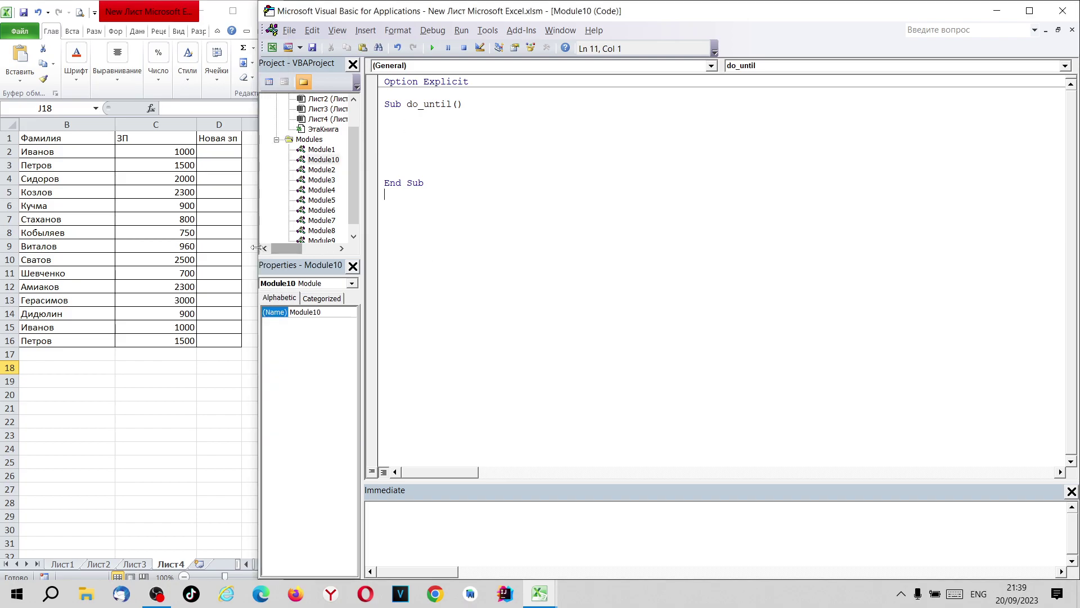
mouse_move(259, 250)
left_mouse_down()
mouse_move(316, 251)
mouse_move(276, 251)
left_mouse_up()
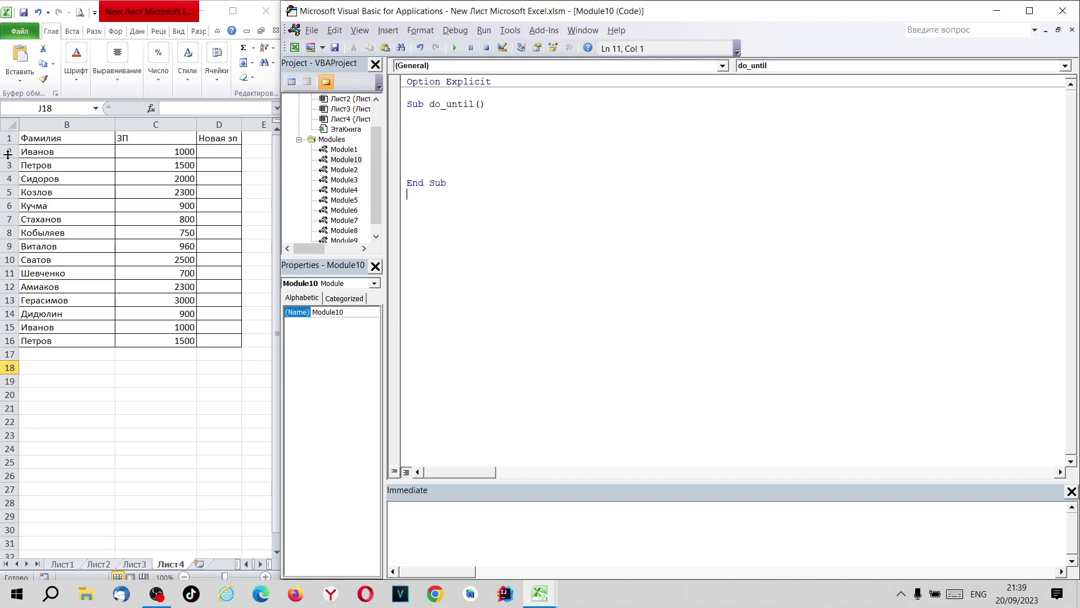
left_click_drag(31, 154, 264, 151)
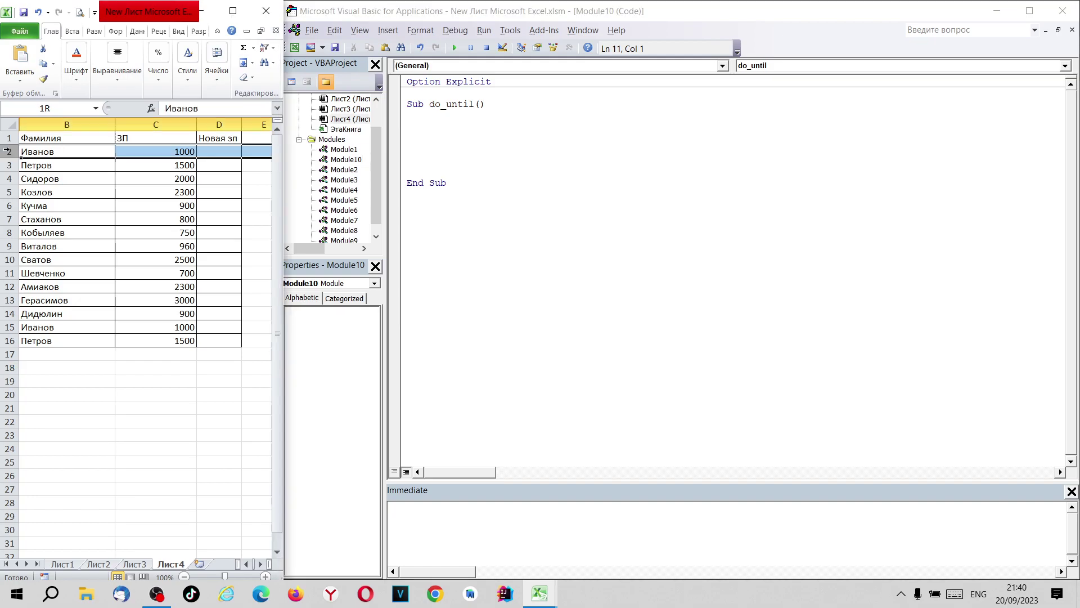
Declare startRow As Long and set startRow = 2 inside do_until.
left_click(476, 119)
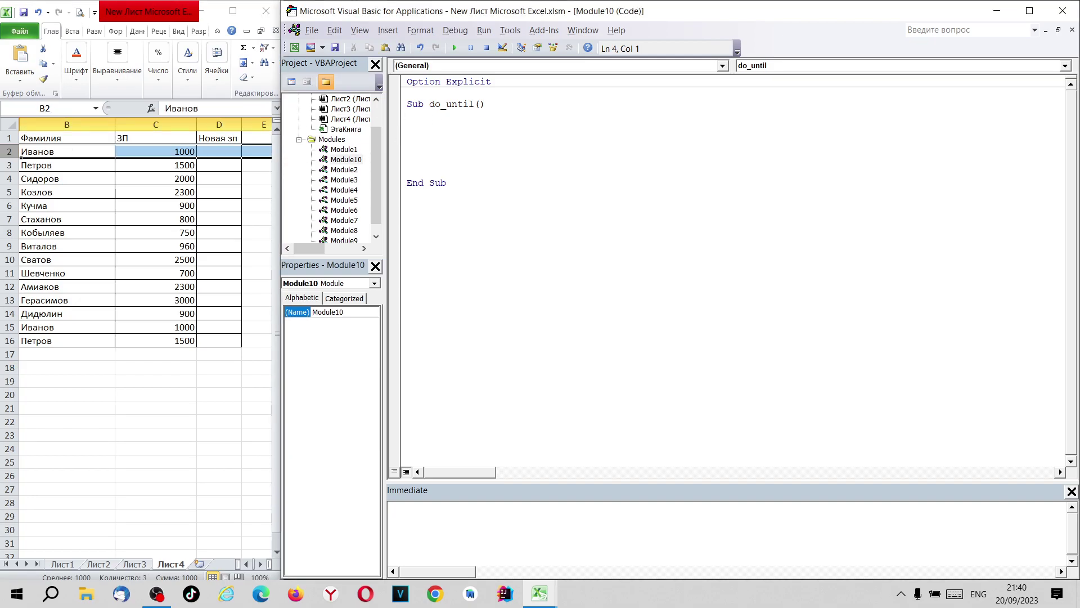
type("dim ")
type("startR")
type("ow as ")
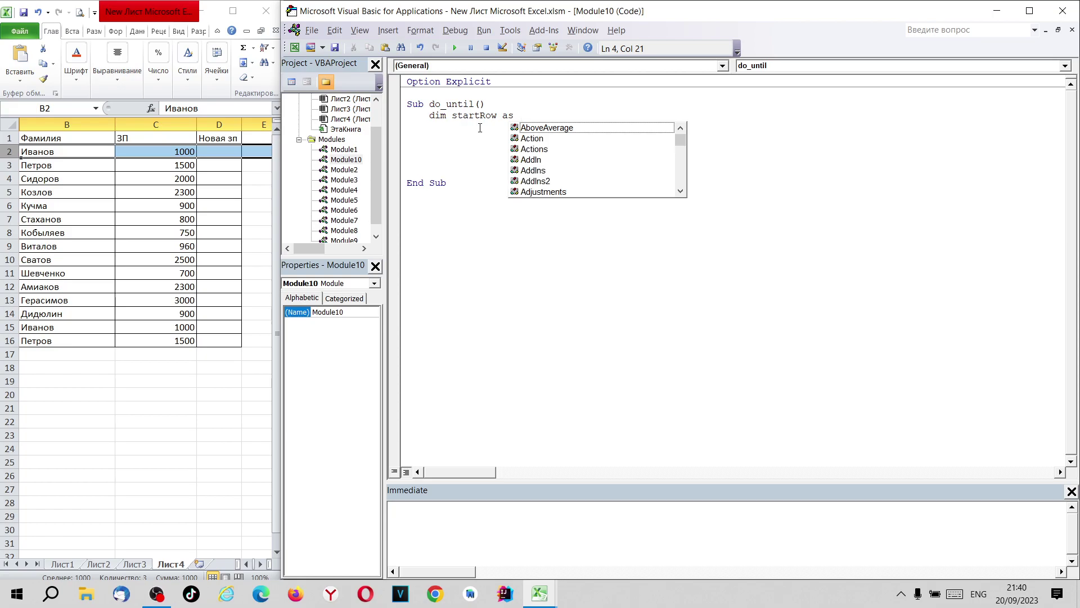
type("Lon")
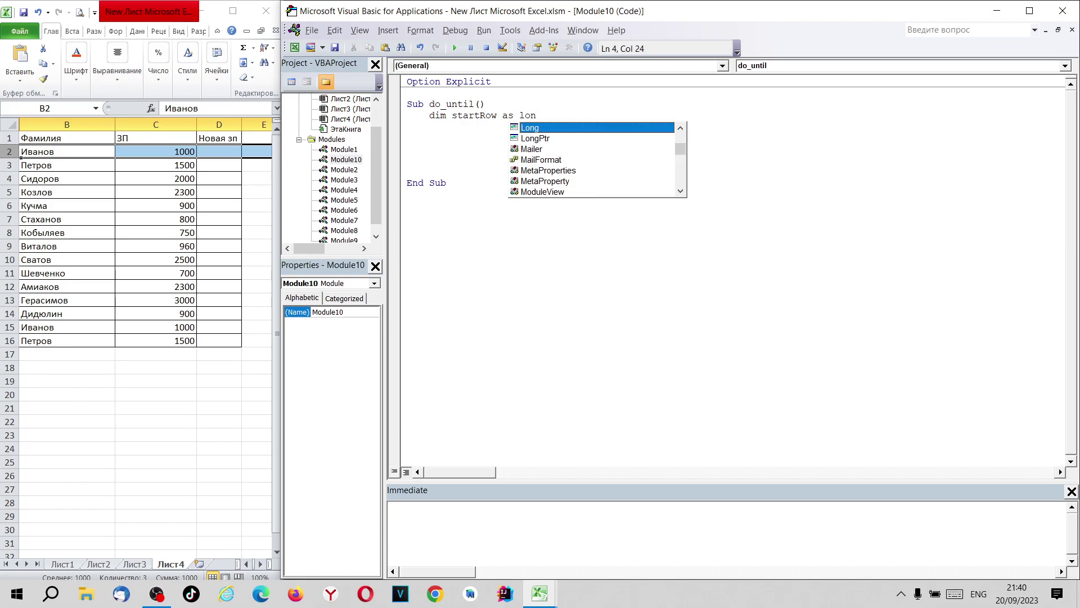
type("g")
key("Return")
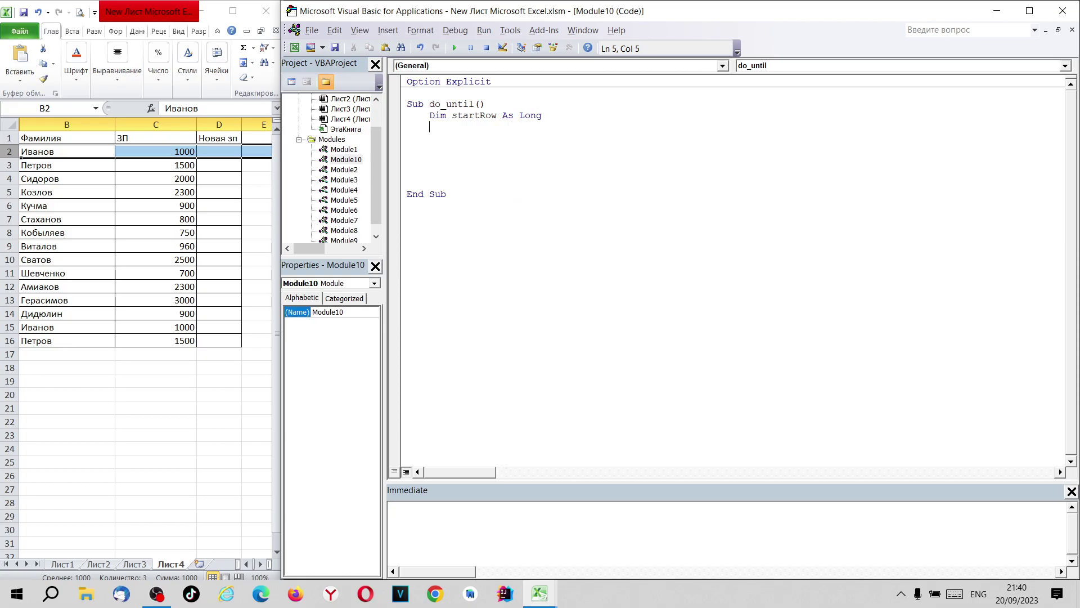
type("startR")
type("ow = 2")
key("Return")
key("Return")
key("Return")
Check the table's last salary row C16 and the empty cell C21 below the data.
left_click(34, 341)
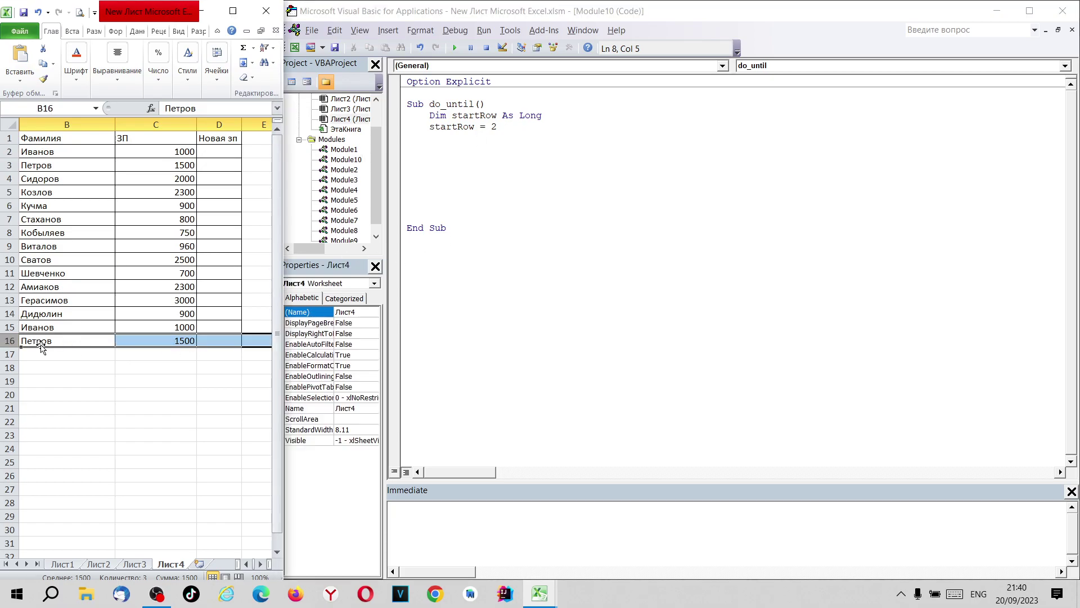
left_click(162, 341)
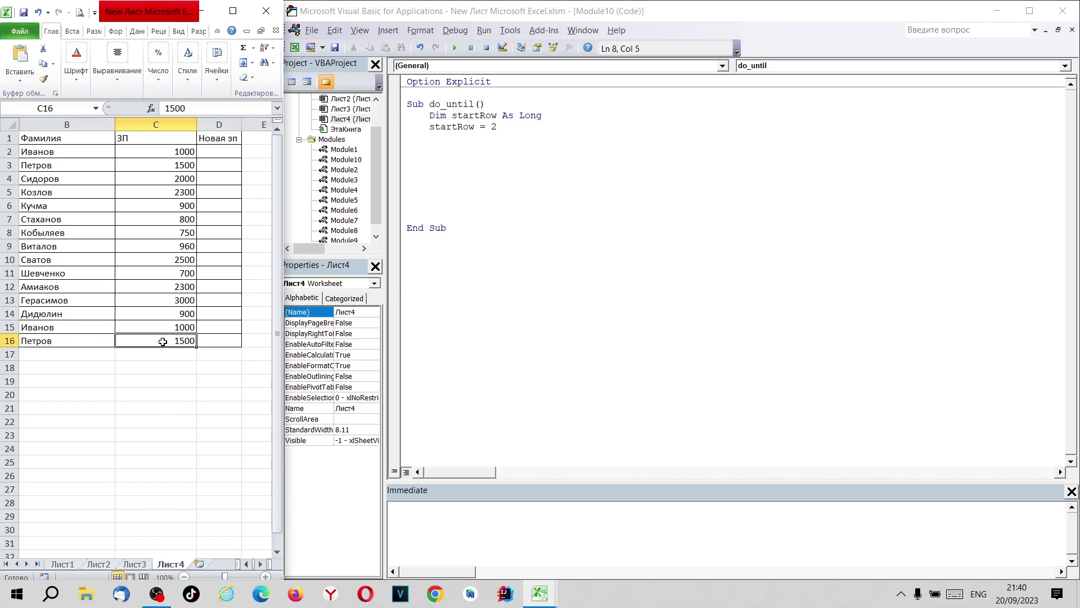
left_click(9, 286)
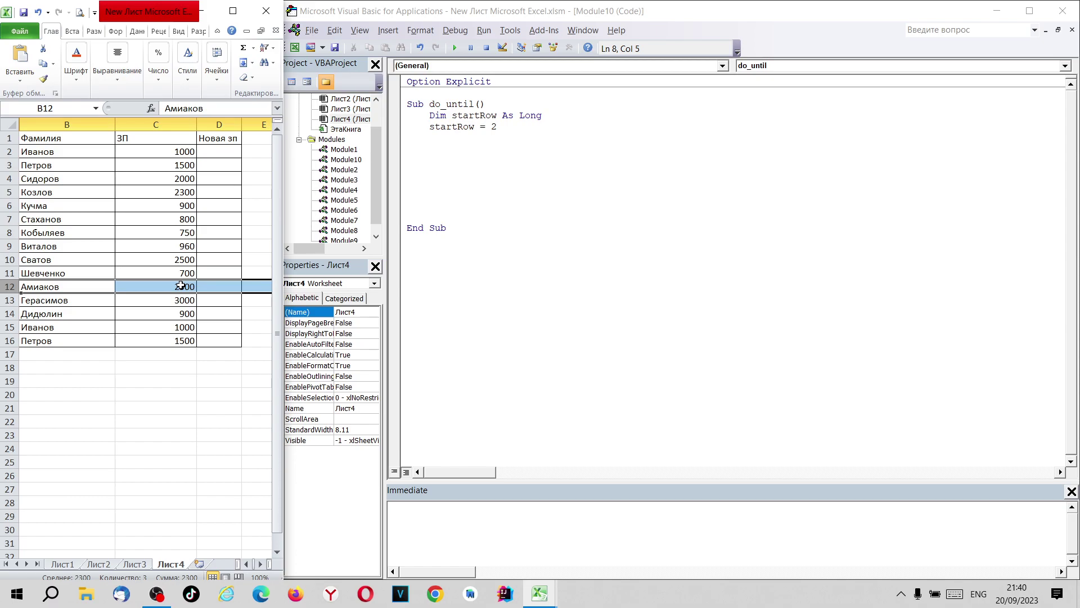
left_click(191, 406)
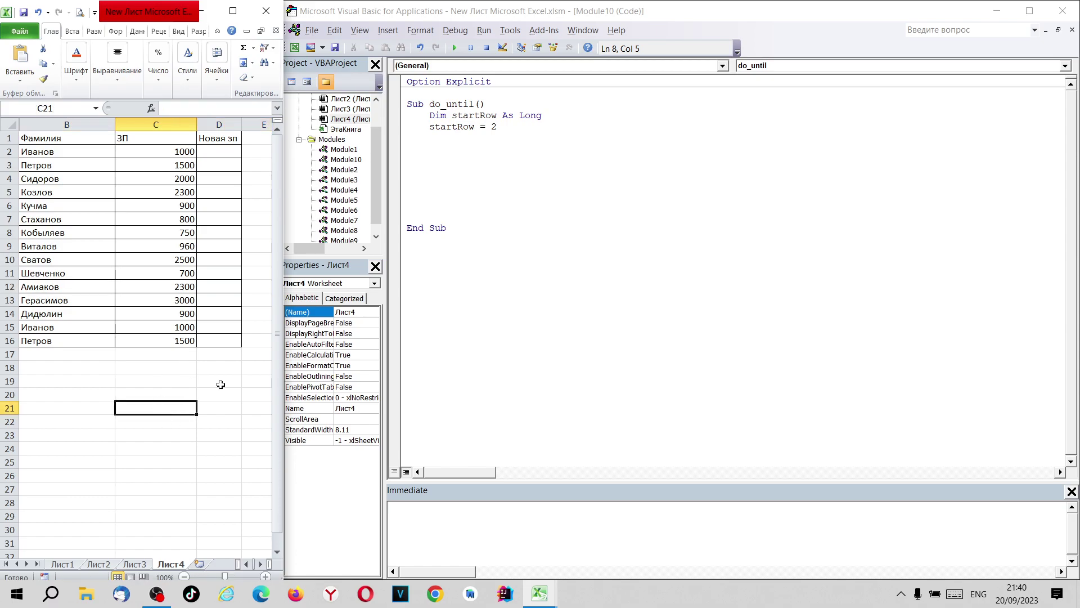
left_click(448, 155)
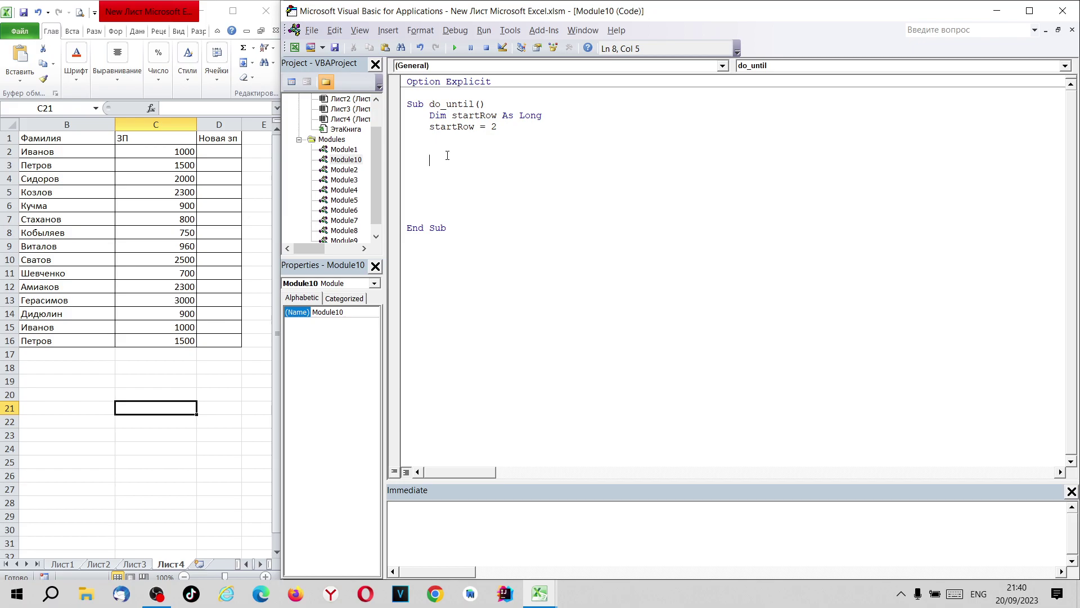
Write the line Do Until Range("C" & startRow).Value = "".
type("do un")
type("til ")
type("ran")
type("ge")
type("()")
type("\"\"")
type("C")
key("Right")
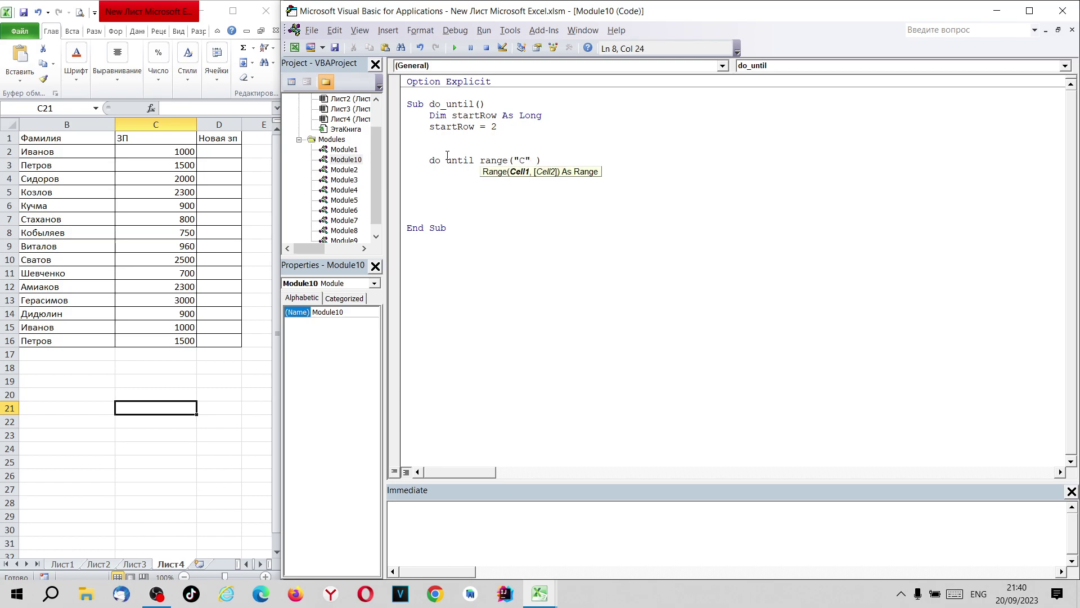
type("& s")
type("tartRo")
type("w")
key("Right")
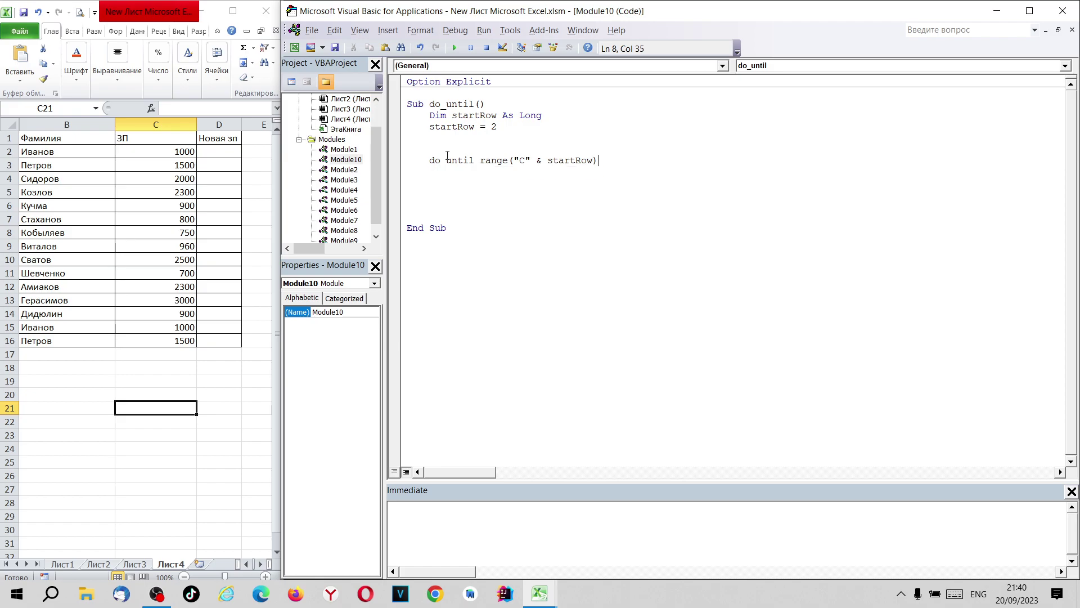
type(".va")
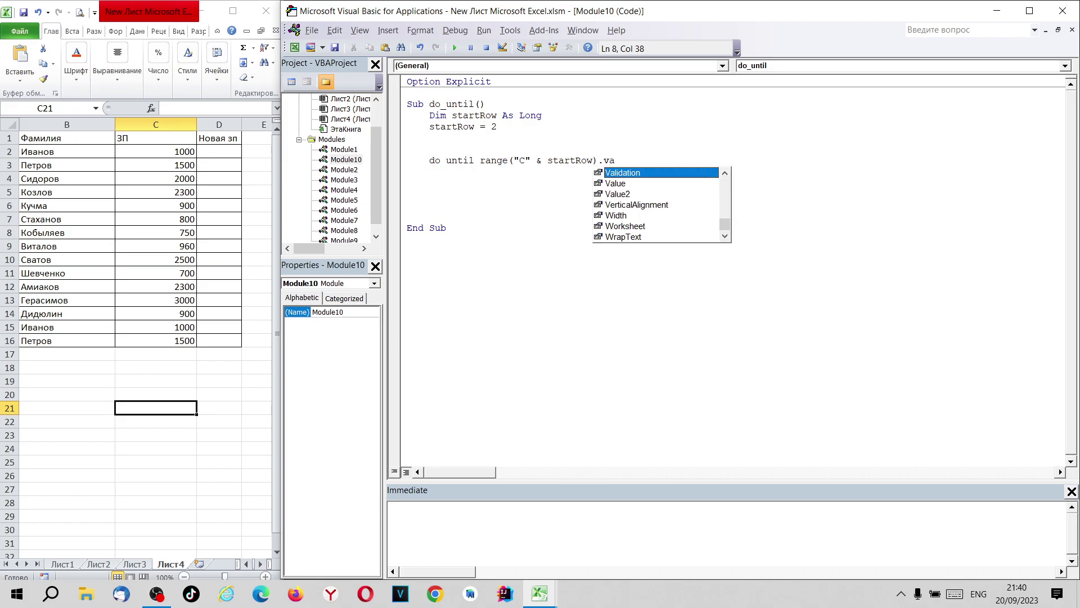
type("lu")
key("Tab")
type("=")
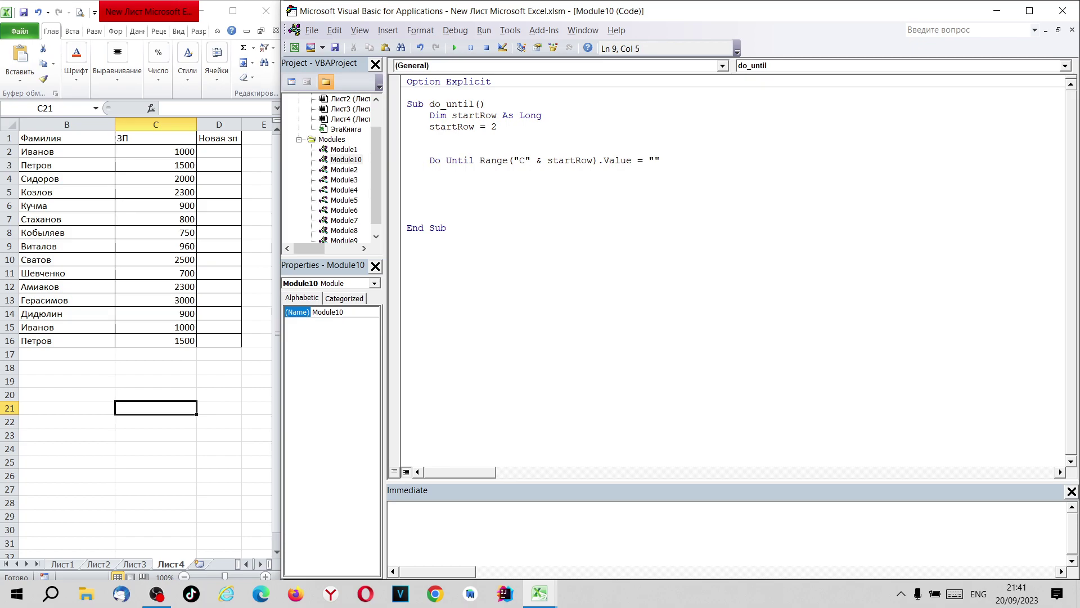
key("Down")
key("Up")
left_click(656, 160)
Close the block with Loop and leave blank lines above it for the body.
left_click(448, 178)
key("Return")
type("oop")
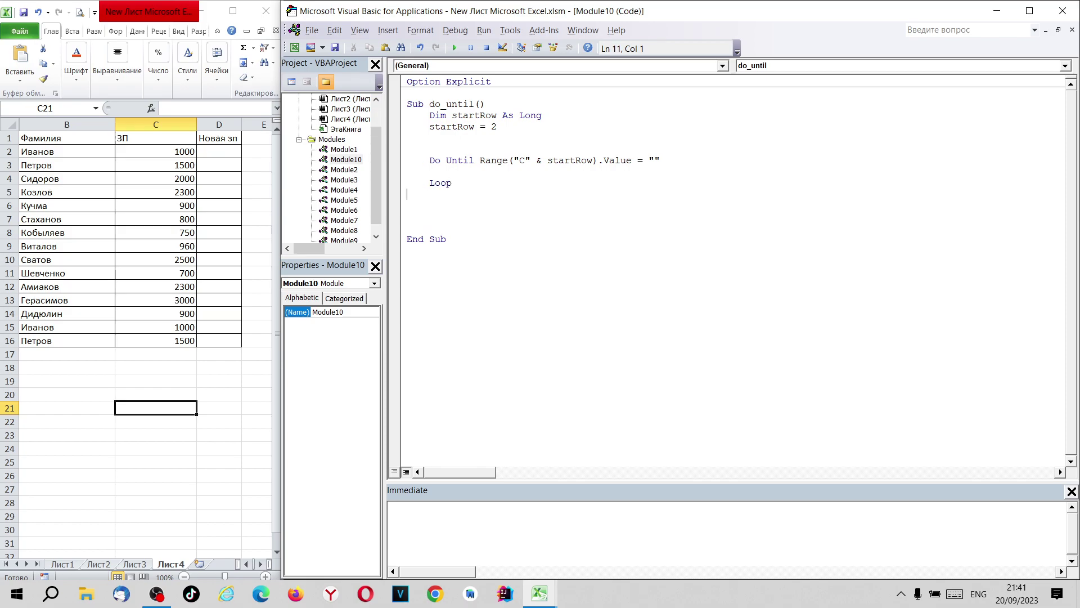
key("Up")
key("Return")
key("Return")
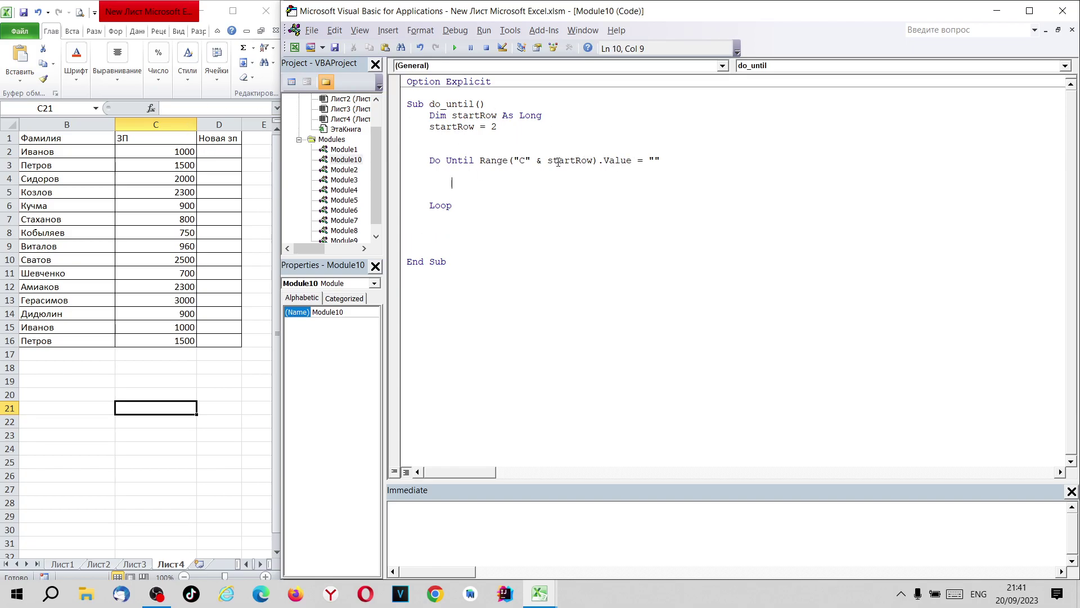
Walk down the column C salaries from C2 to show where the empty-string condition stops.
left_click(650, 160)
left_click(175, 153)
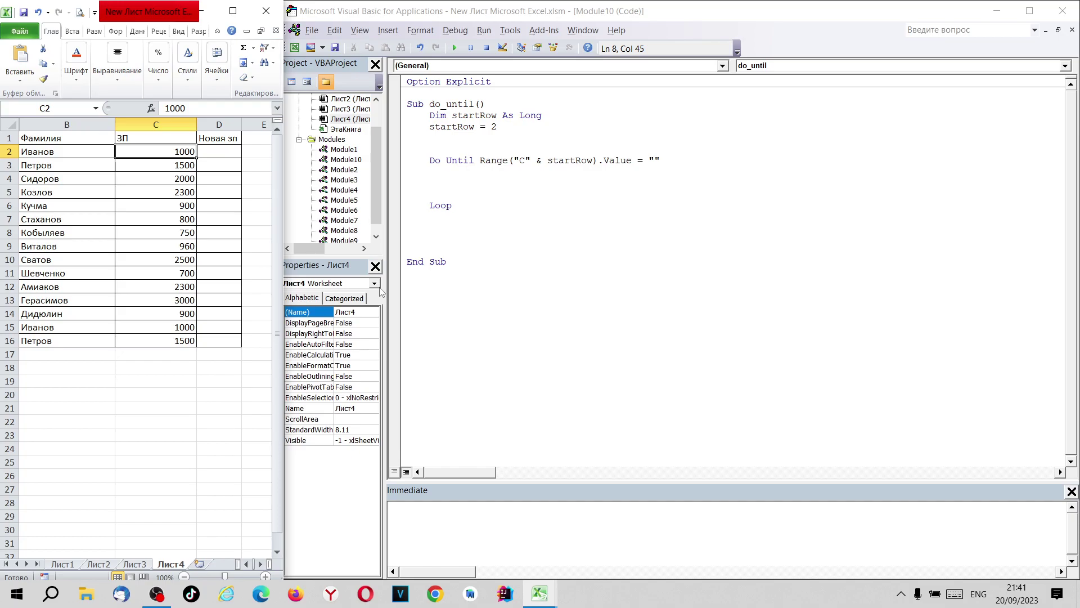
key("Down")
key("Down")
key("Down")
key("Down")
key("Down")
key("Down")
key("Down")
key("Down")
key("Down")
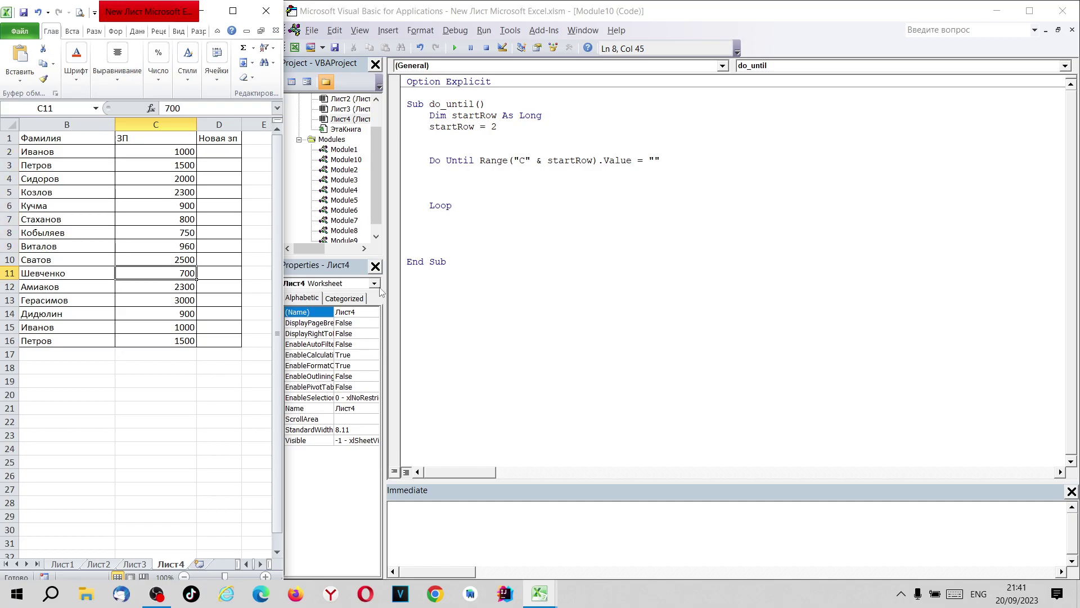
key("Down")
key("Down")
key("Down")
key("Down")
key("Down")
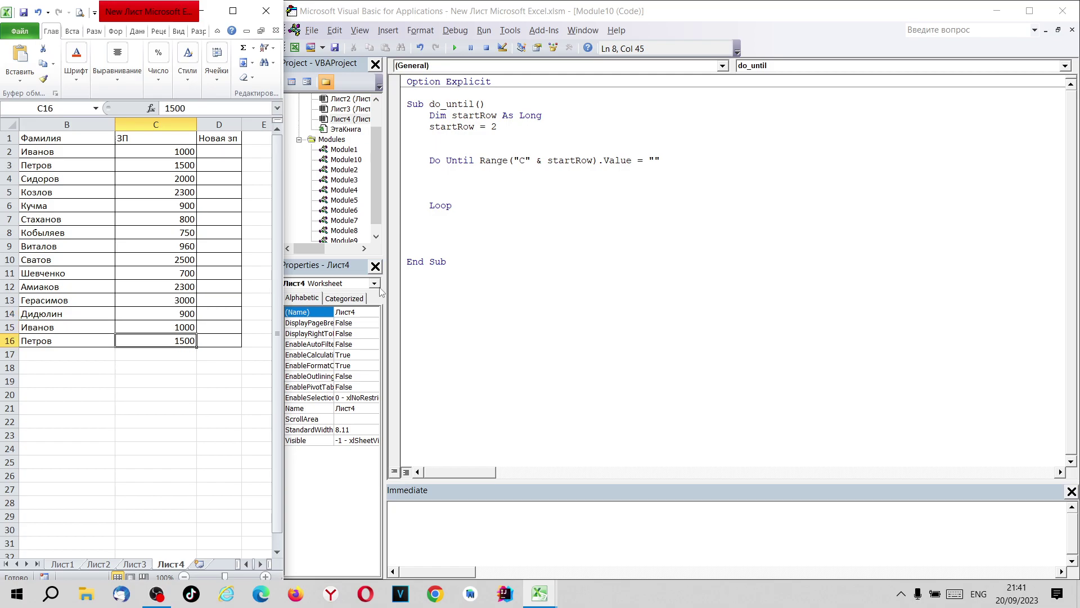
key("Down")
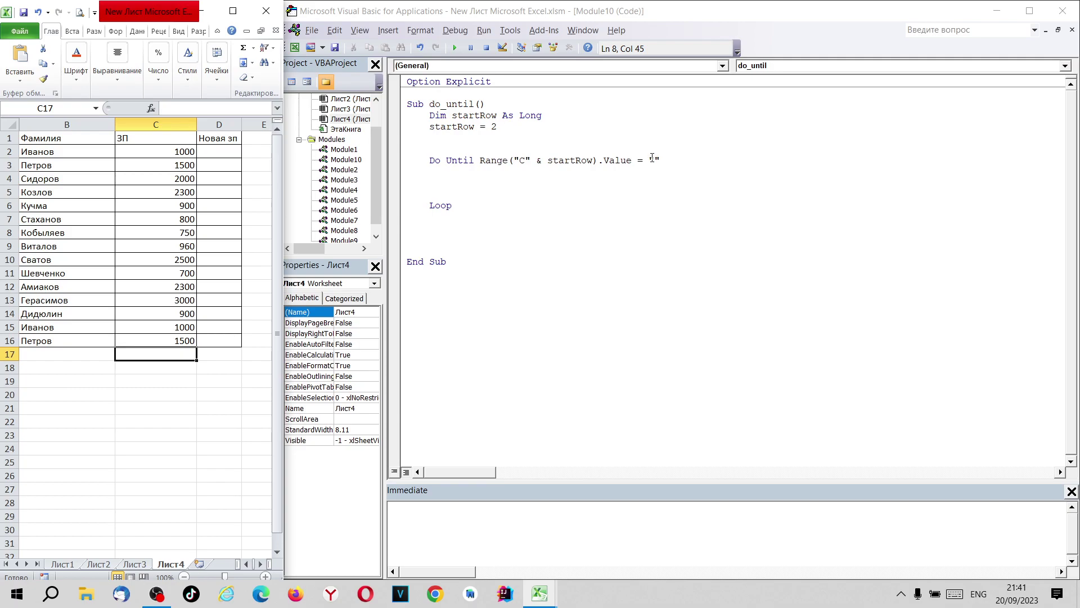
left_click_drag(649, 160, 665, 161)
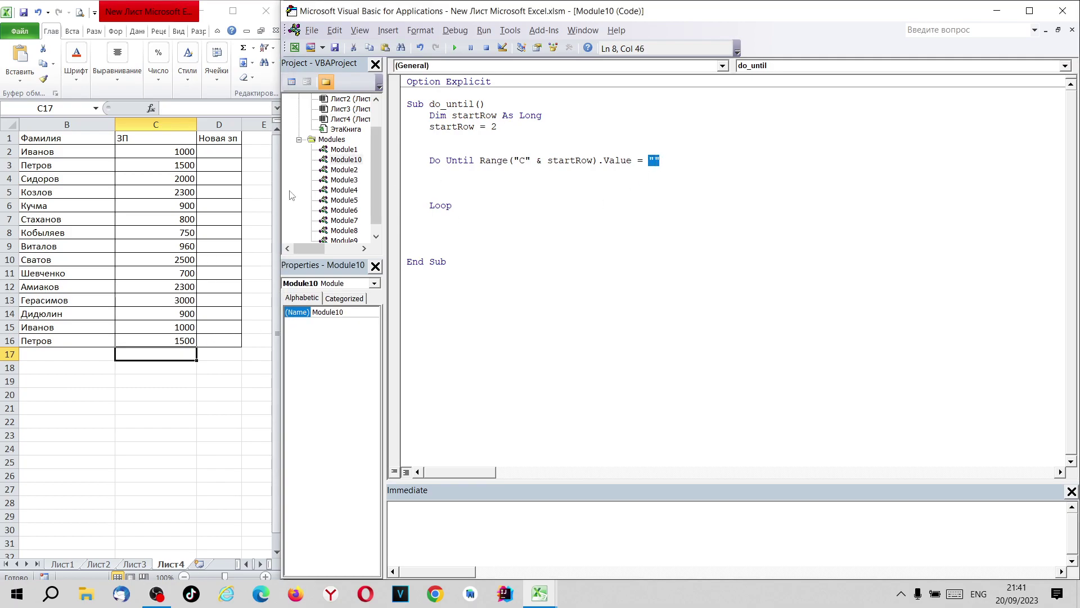
left_click(219, 152)
left_click(481, 176)
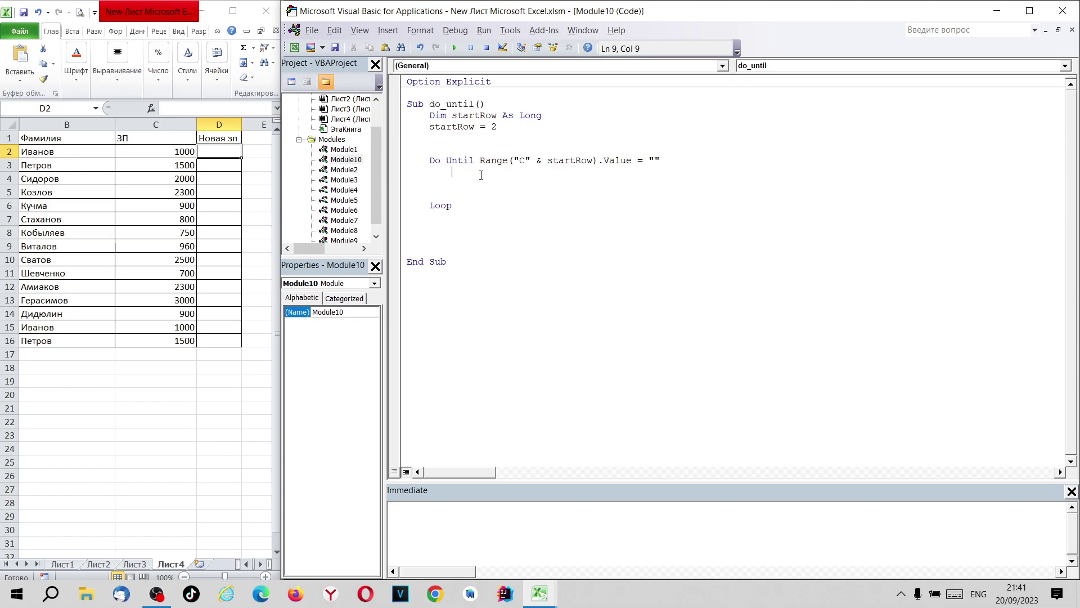
Add the loop line setting Range("D" & startRow).Value to the column C value × 1.5.
type("ran")
type("ge")
type("()")
type("\"")
type("D\" &")
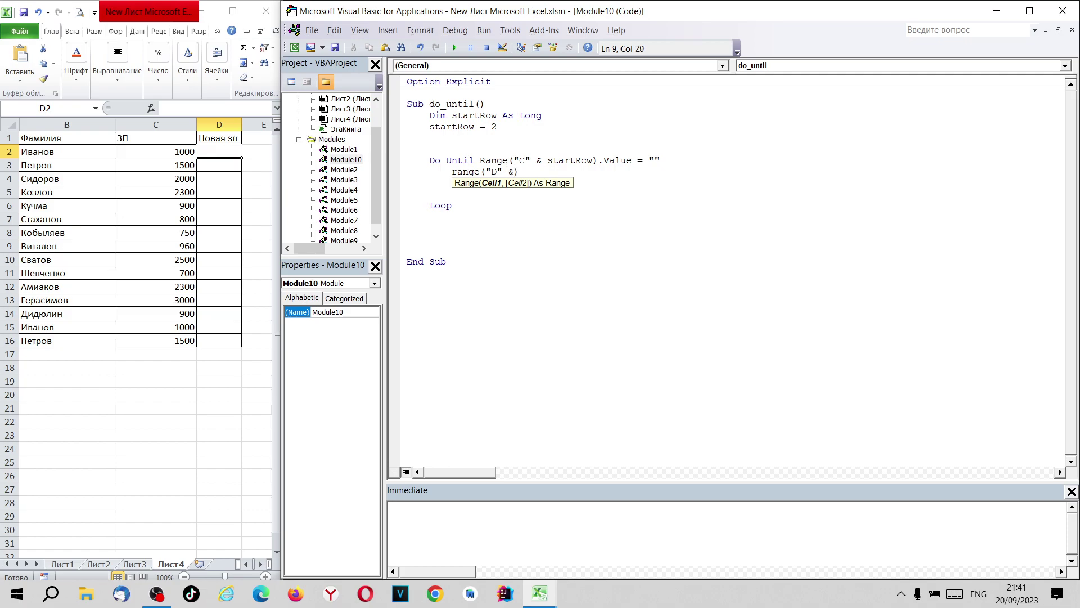
type(" start")
type("Row")
key("End")
type(".")
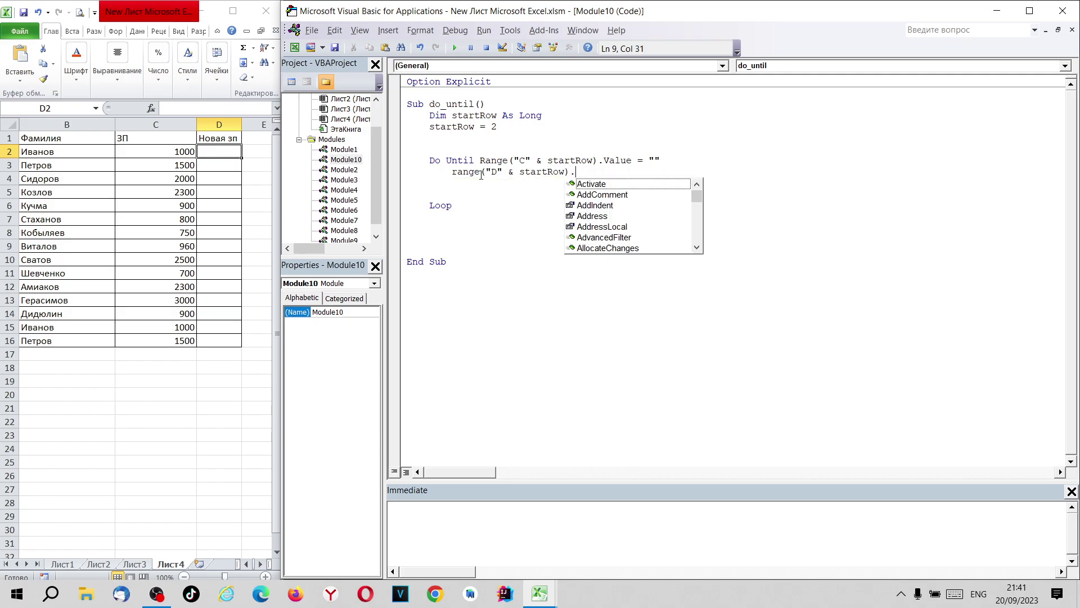
type("va")
key("Tab")
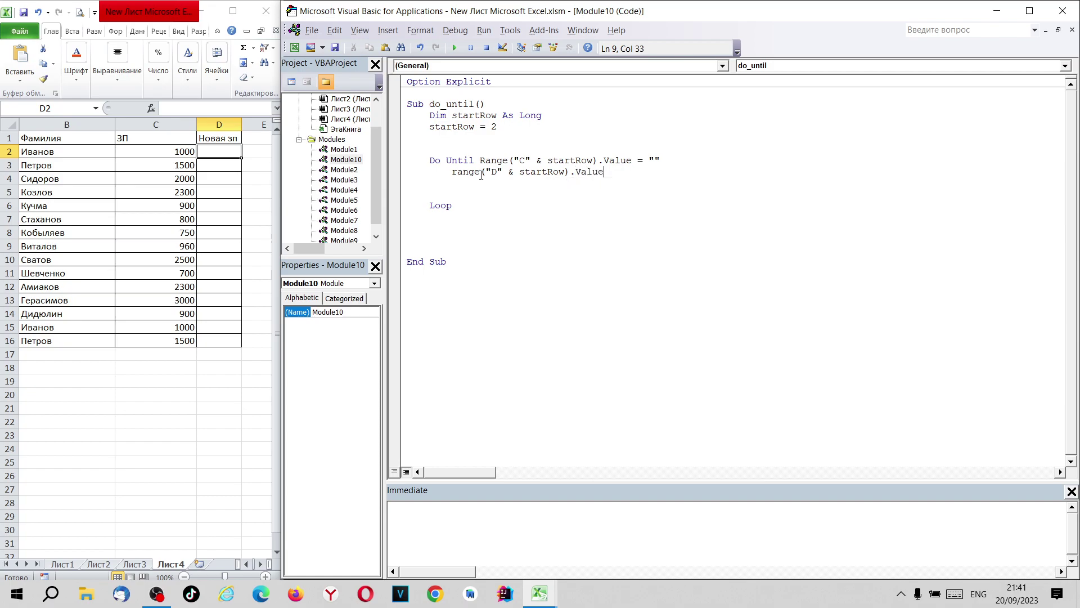
left_click(214, 152)
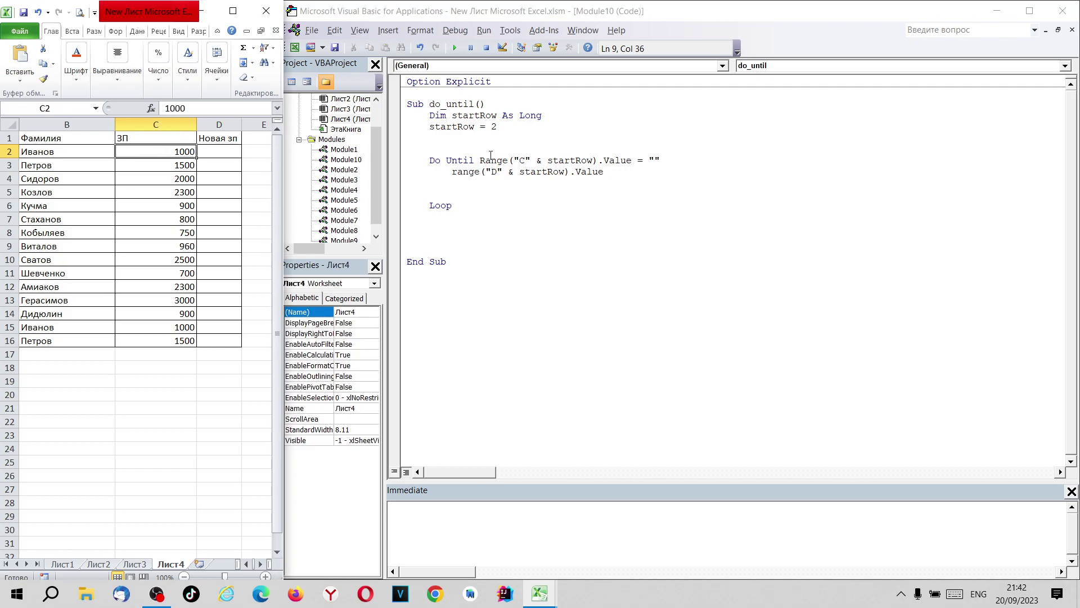
left_click_drag(481, 160, 636, 162)
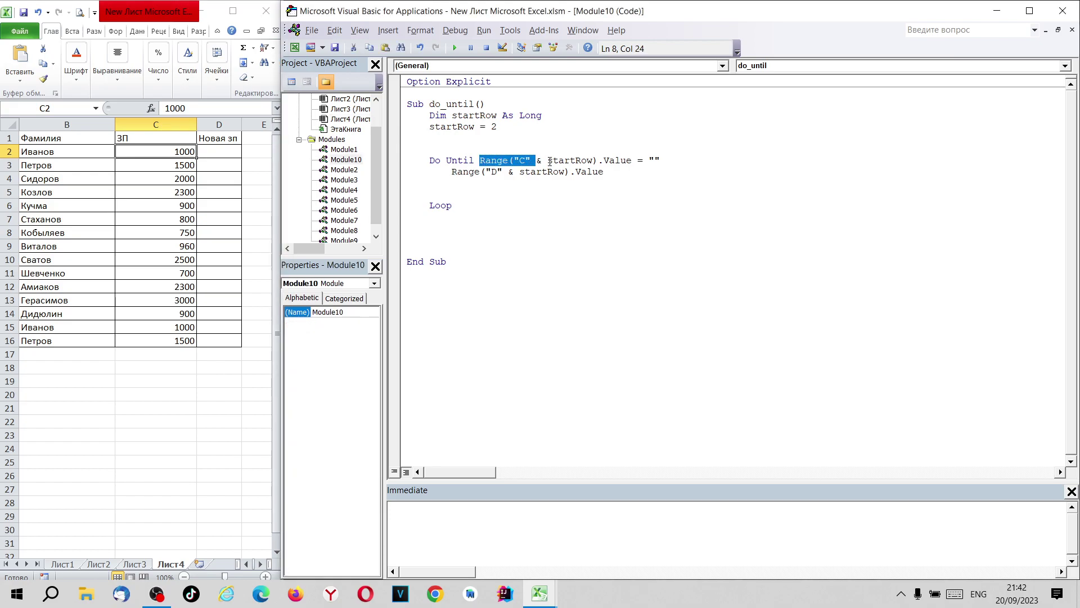
left_click(626, 170)
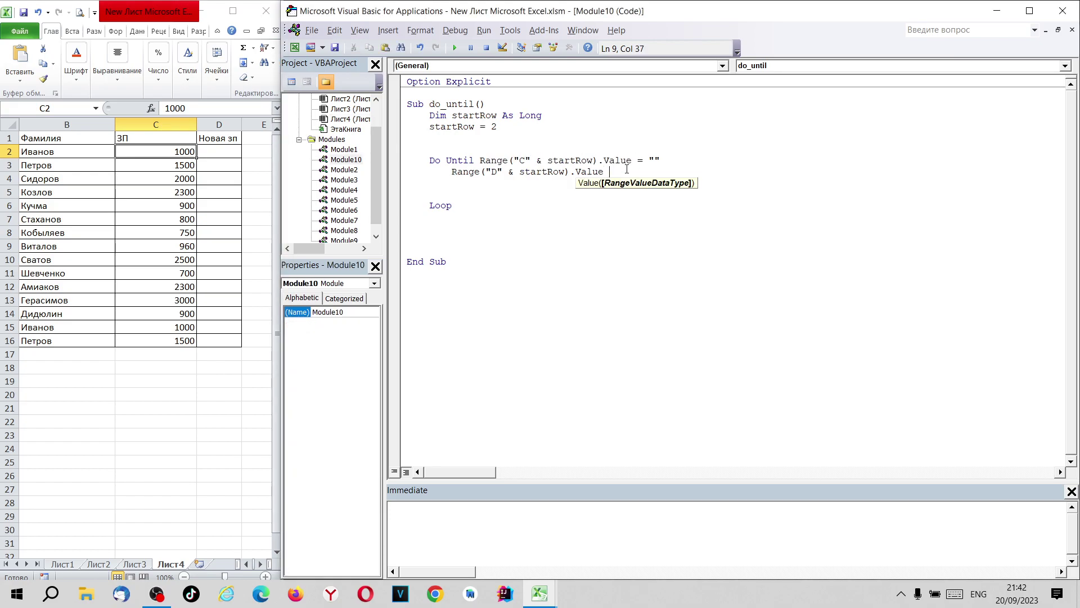
type("=")
type("Range(\"C\" & startRow).Value")
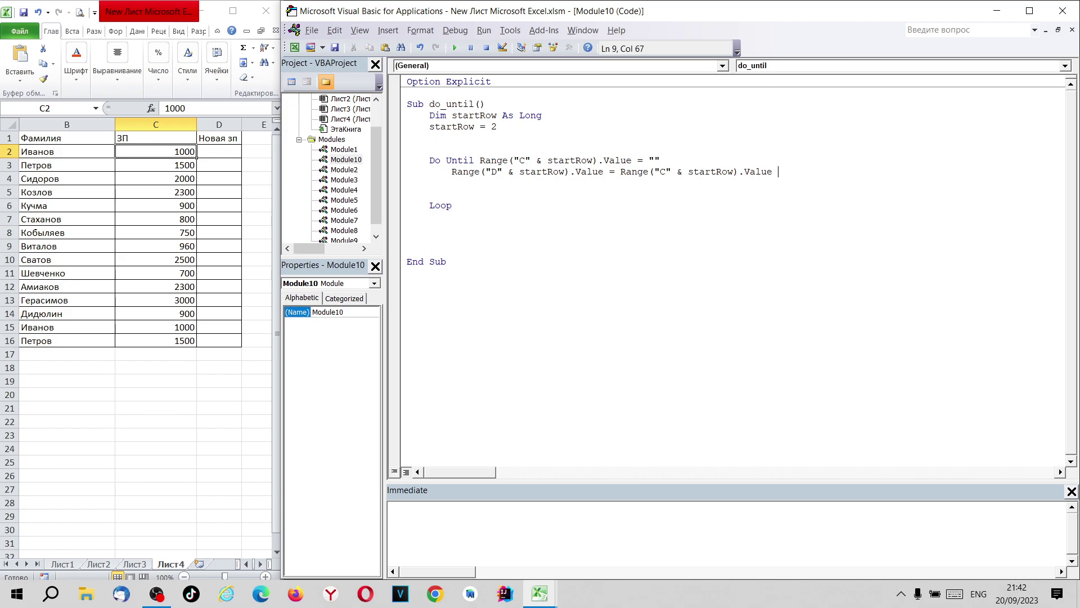
key("BackSpace")
type("1.5")
key("Return")
Add startRow = startRow + 1 to the loop body and begin stepping with F8.
left_click(217, 155)
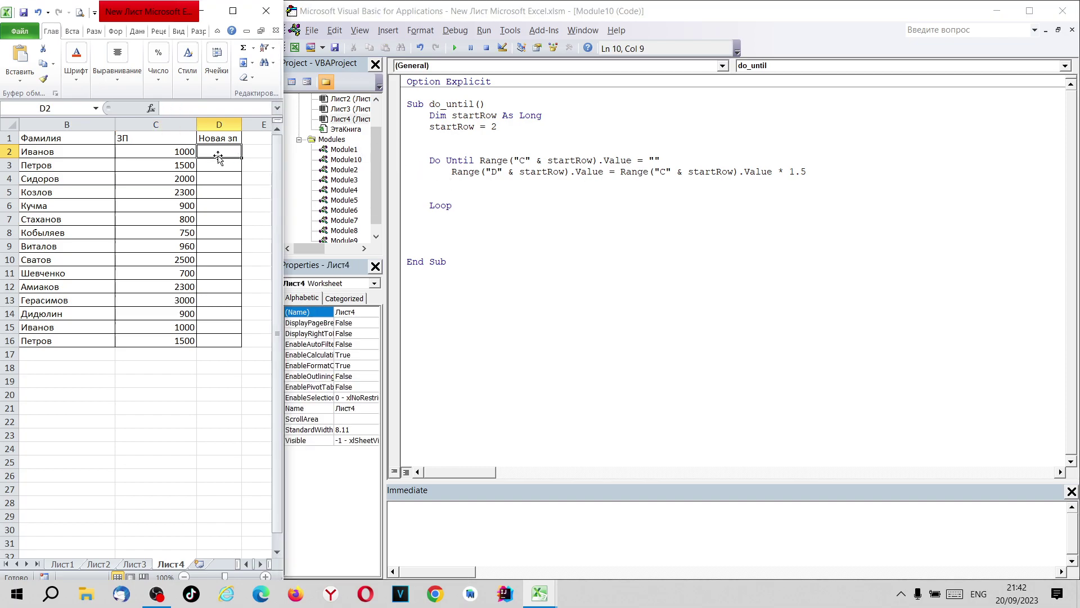
left_click(189, 169)
left_click(194, 193)
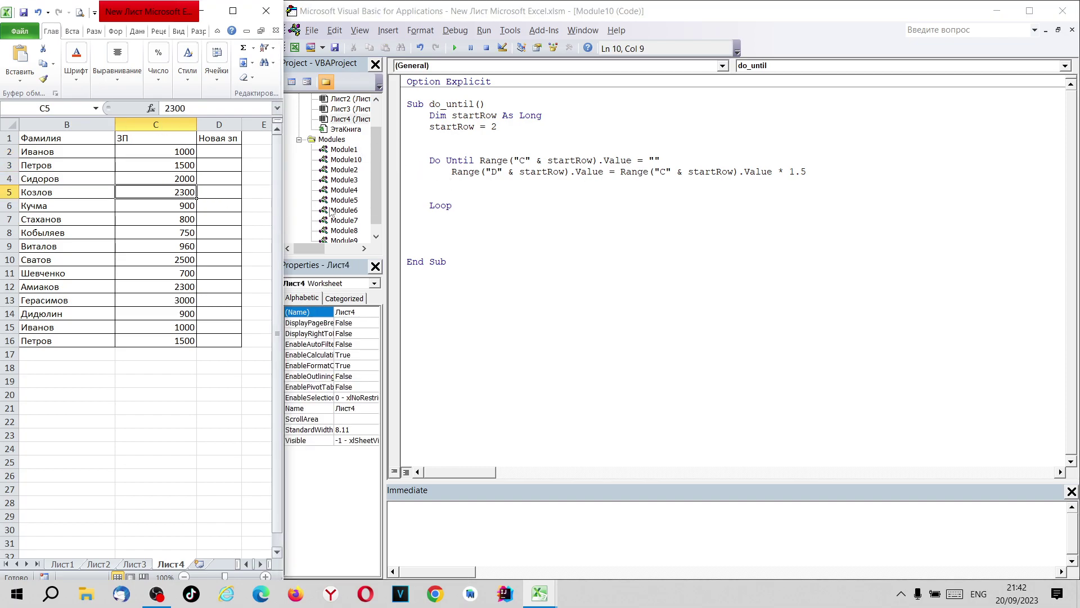
double_click(463, 117)
key("ctrl+c")
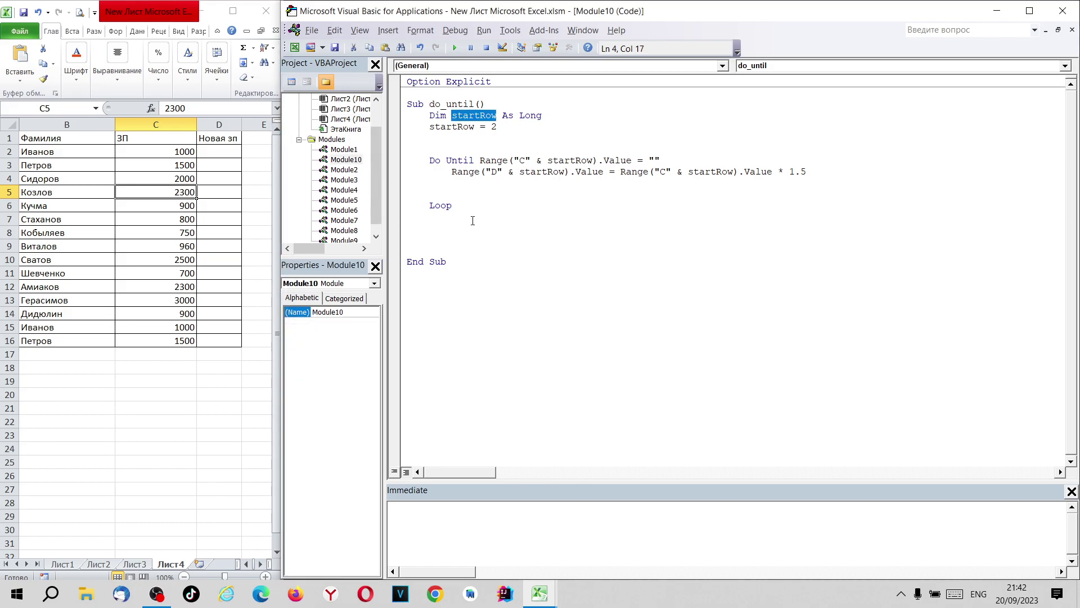
left_click(470, 190)
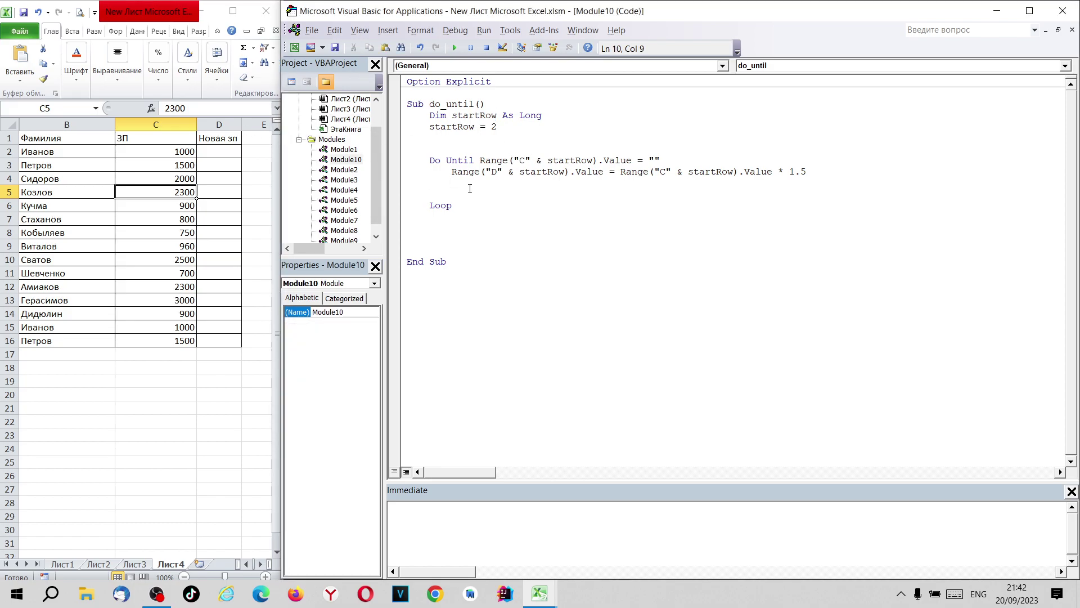
key("ctrl+v")
type("=")
key("ctrl+v")
type("+ 1")
key("Up")
key("End")
key("Return")
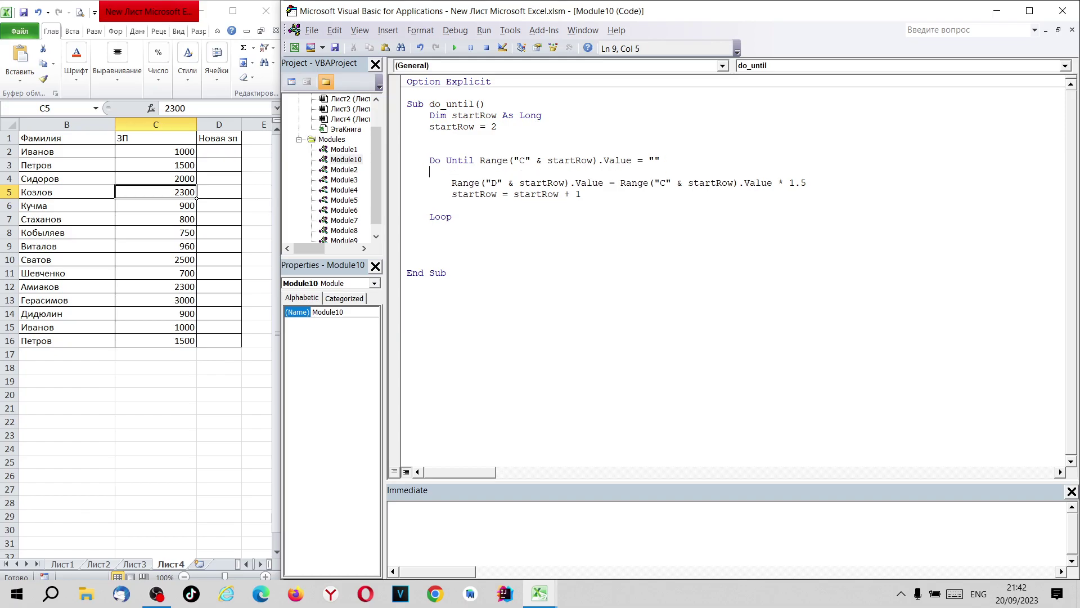
key("F8")
key("F8")
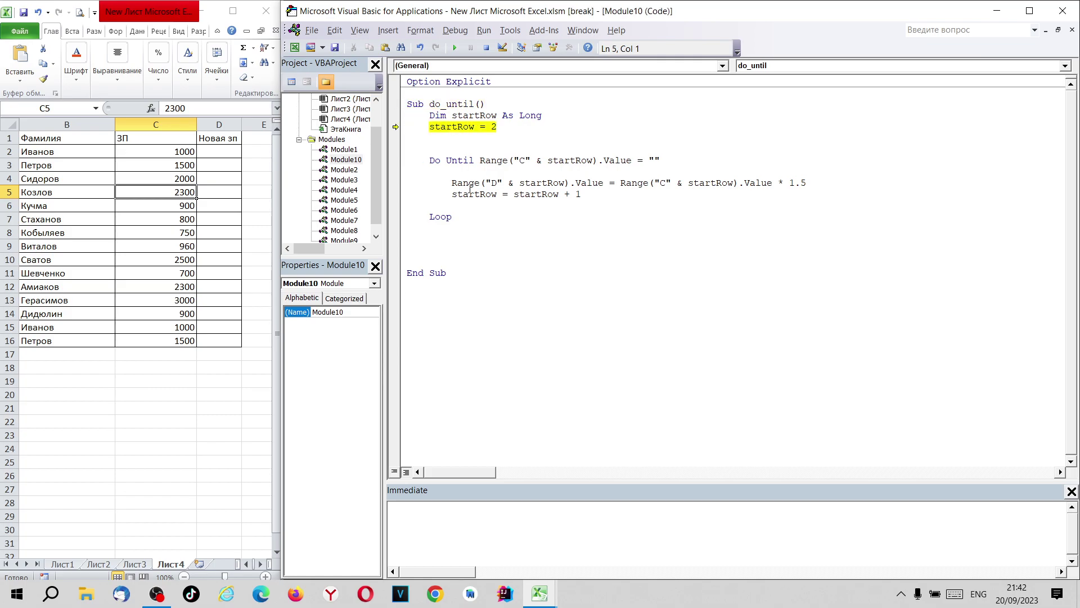
Step through the first loop iteration, filling D2 with 1500.
key("F8")
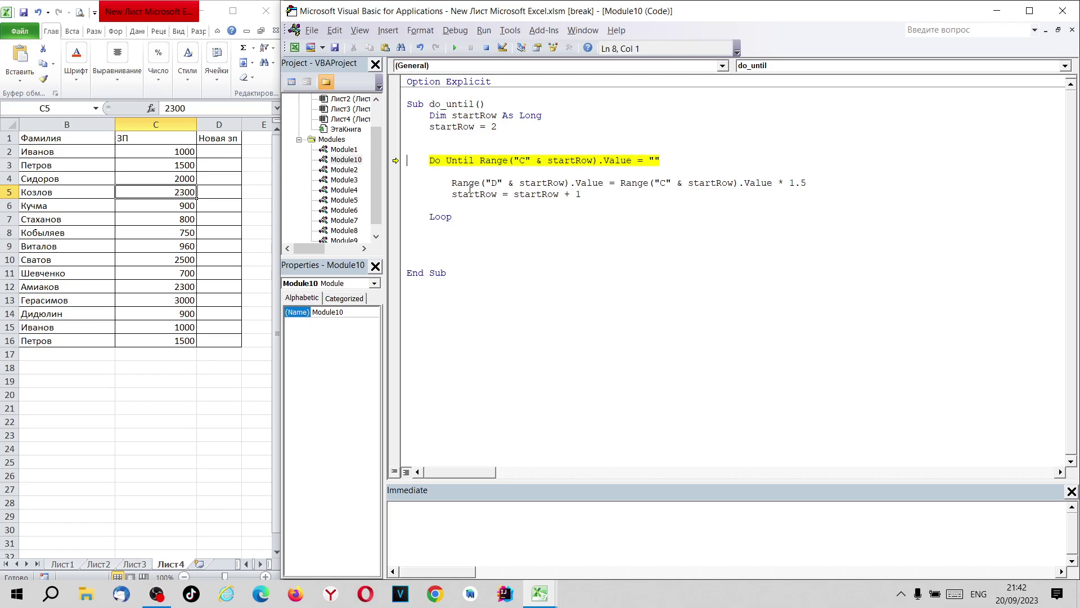
key("F8")
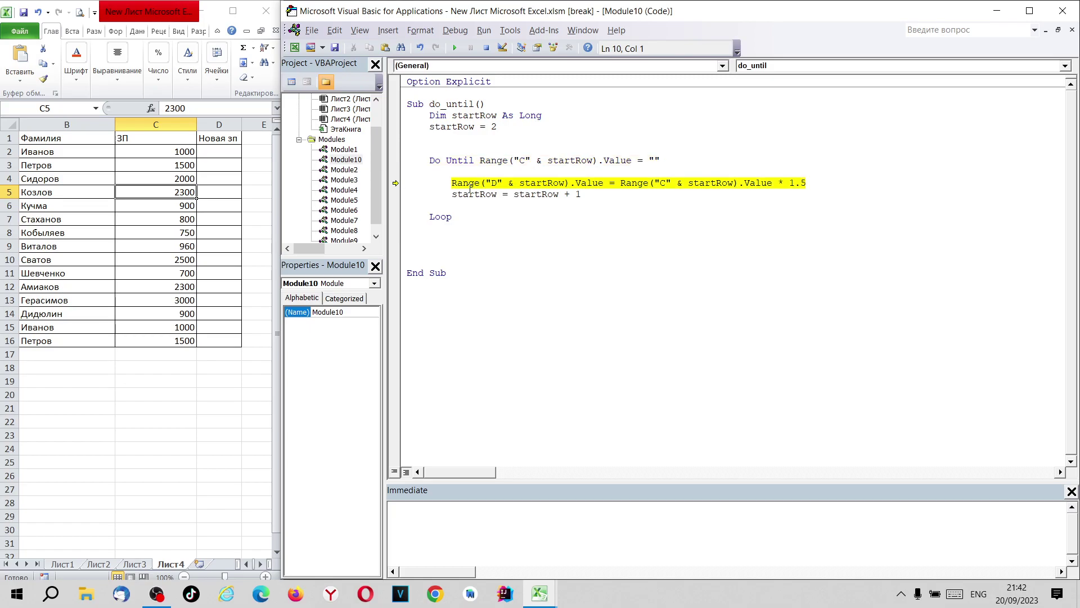
key("F8")
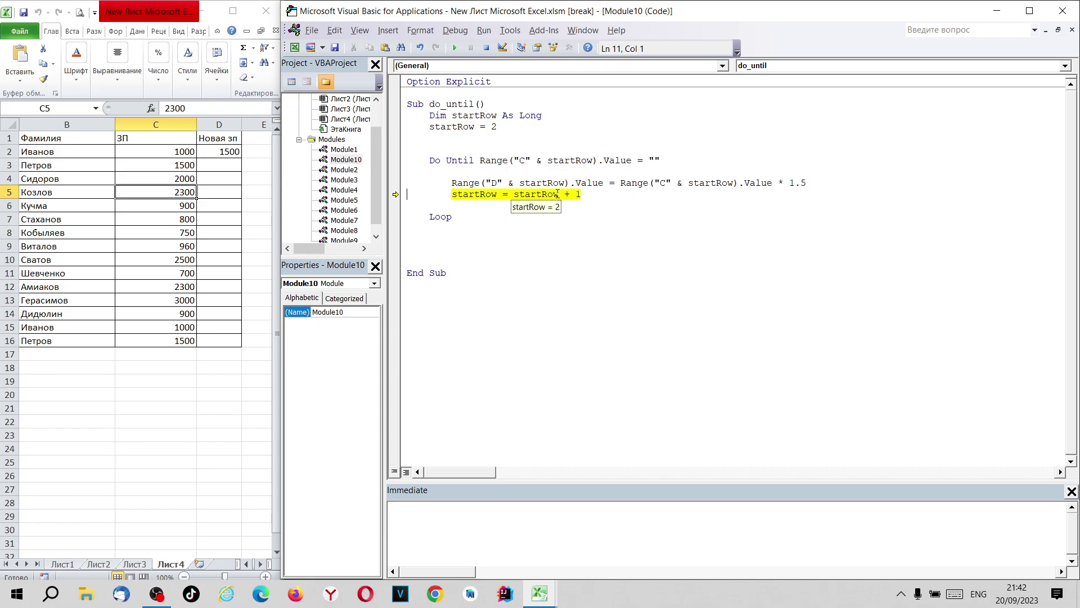
key("F8")
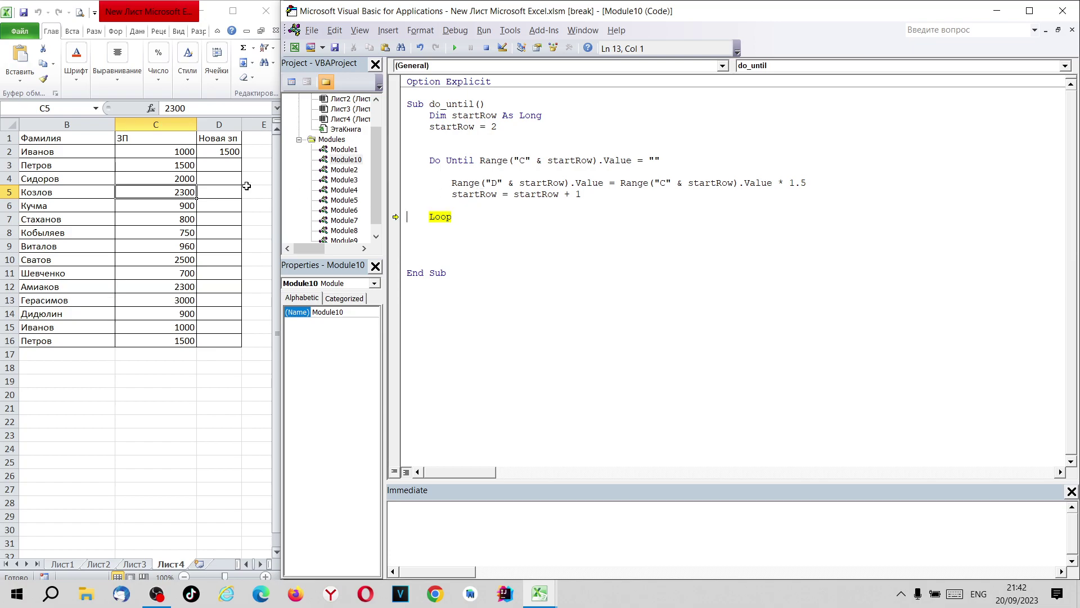
Keep stepping until the loop exits at startRow = 17, ending with 2250 in D16.
left_click(9, 164)
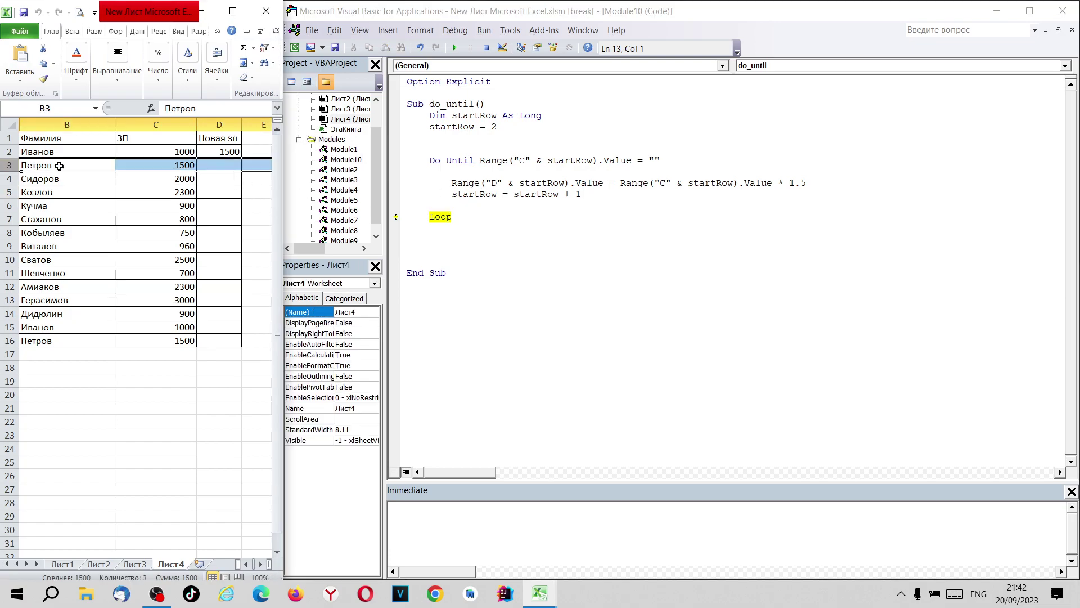
left_click(569, 184)
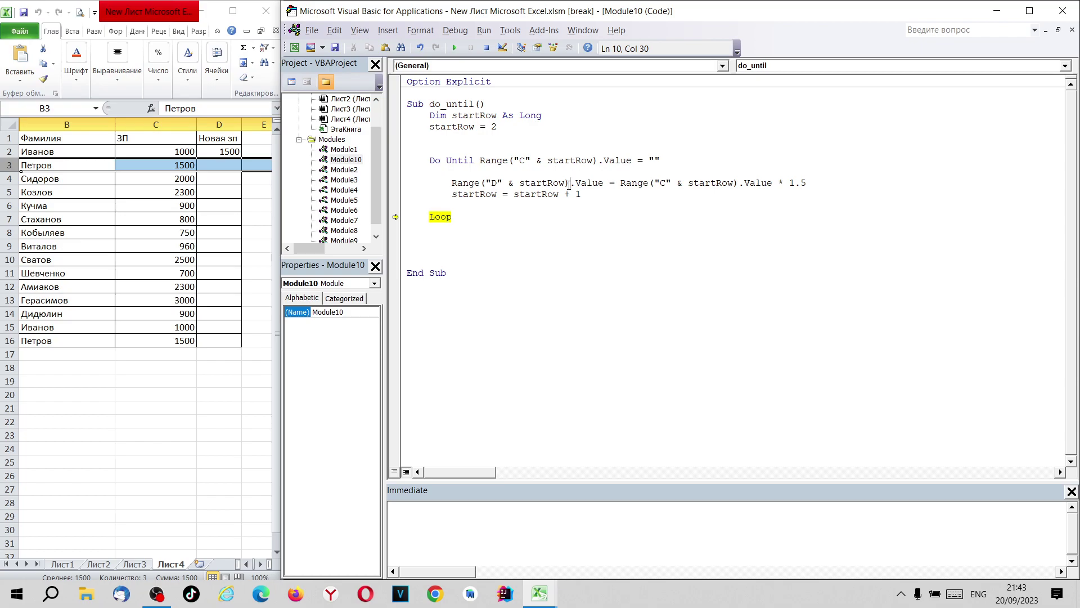
key("F8")
key("F8")
key("F8")
key("F8")
key("F8")
key("F8")
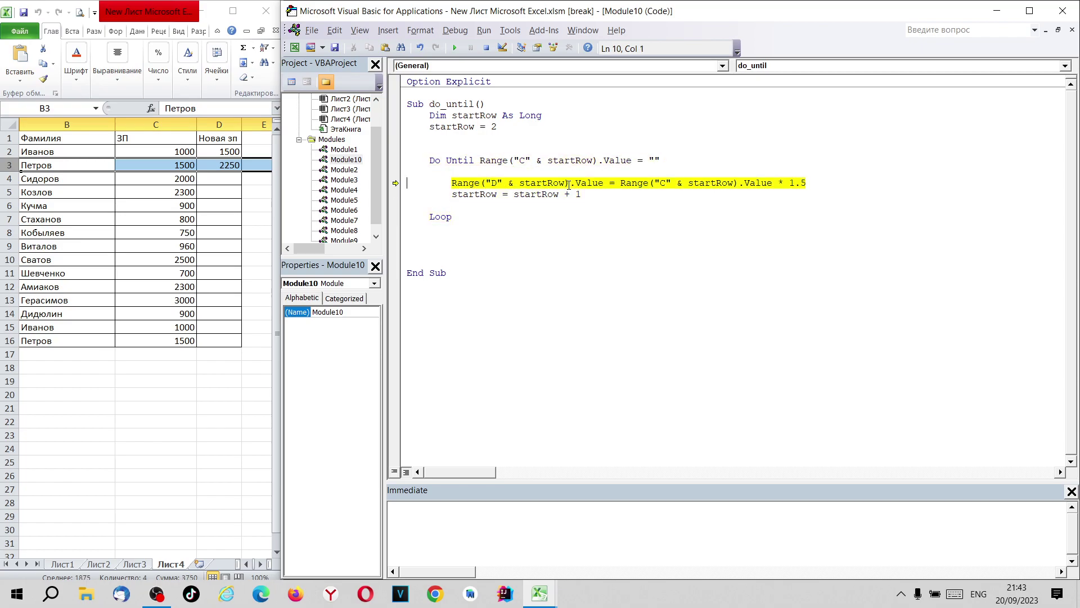
key("F8")
key("F8")
key("F8")
key("F8")
key("F8")
key("F8")
key("F8")
key("F8")
key("F8")
key("F8")
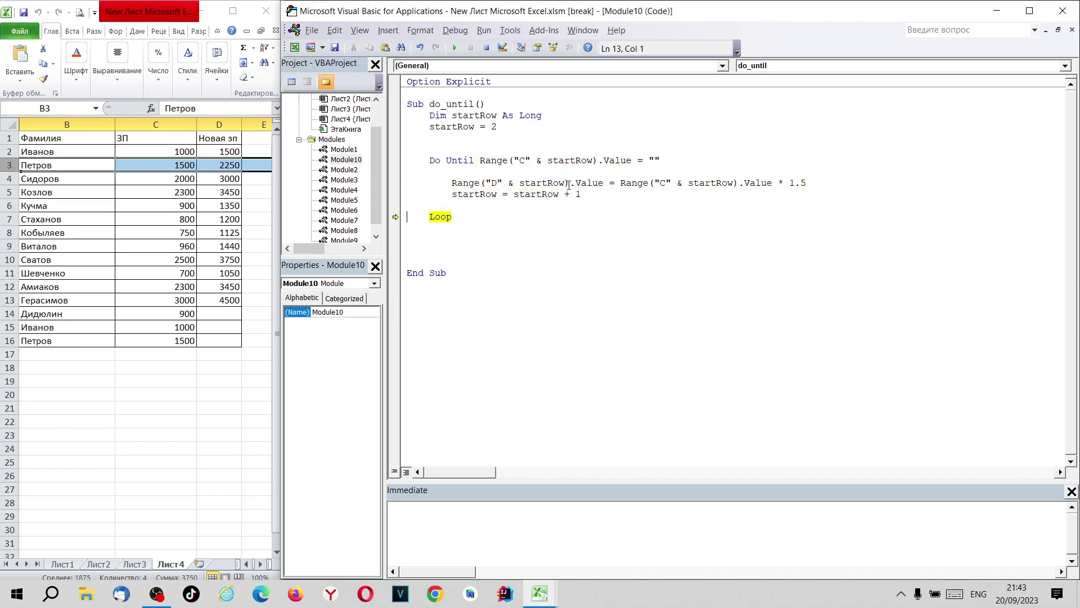
key("F8")
key("F8")
key("F8")
key("F8")
key("F8")
key("F8")
key("F8")
key("F8")
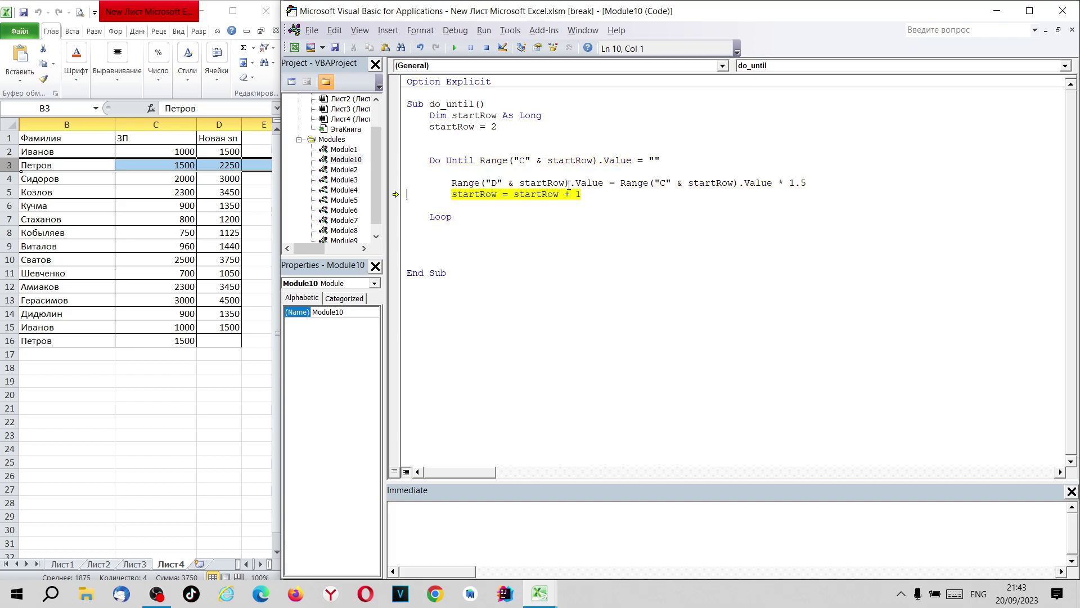
key("F8")
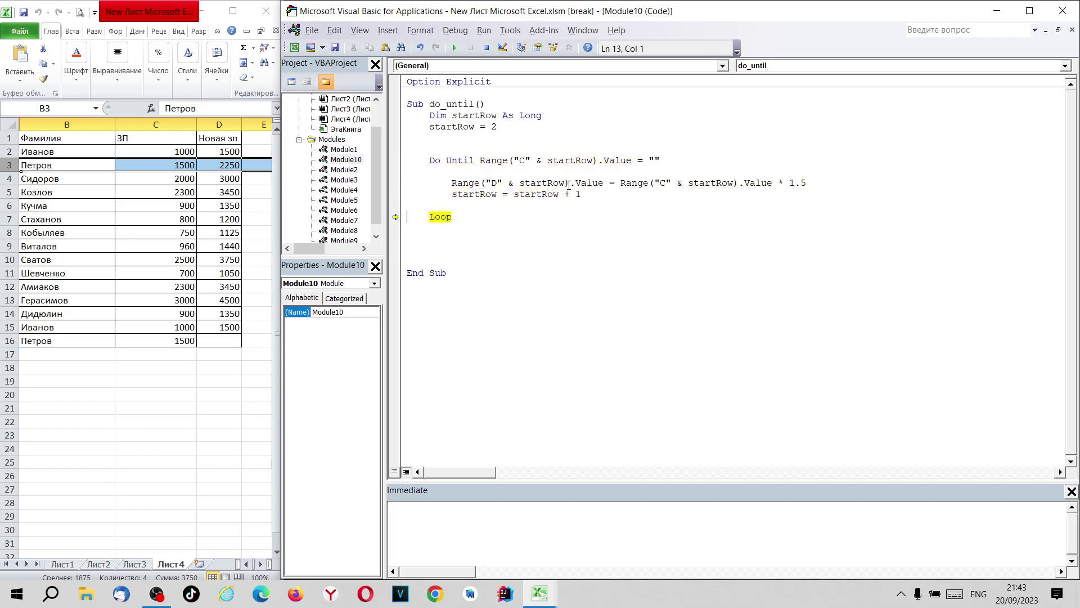
key("F8")
key("F8")
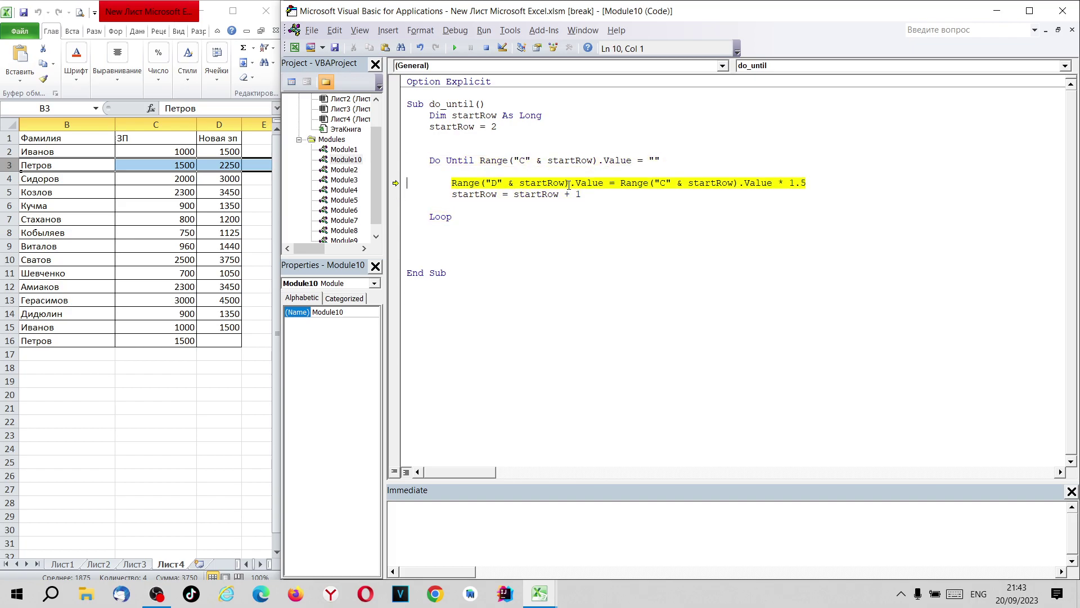
key("F8")
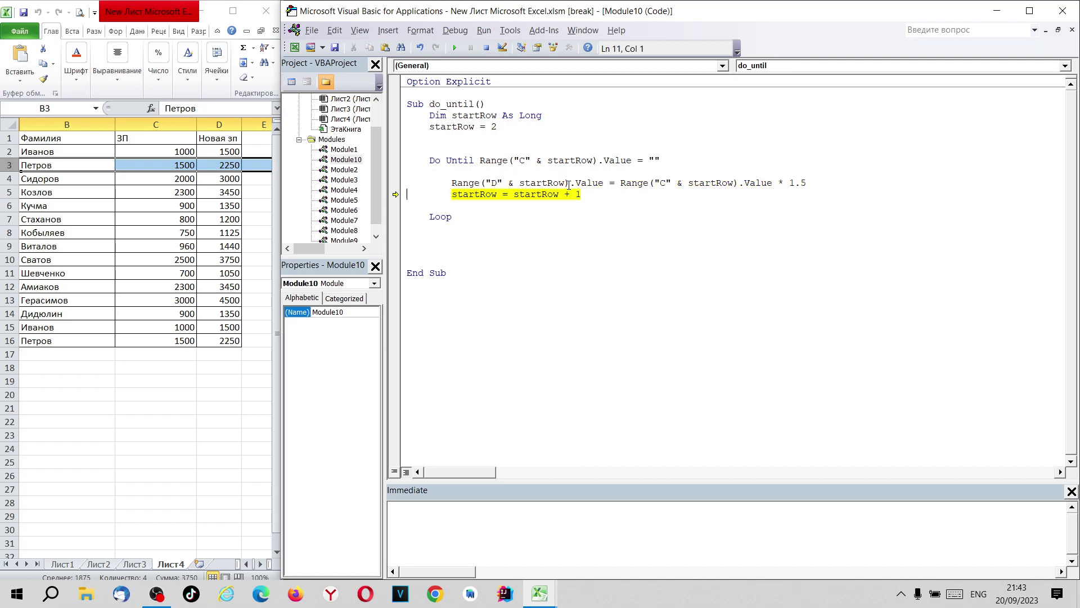
key("F8")
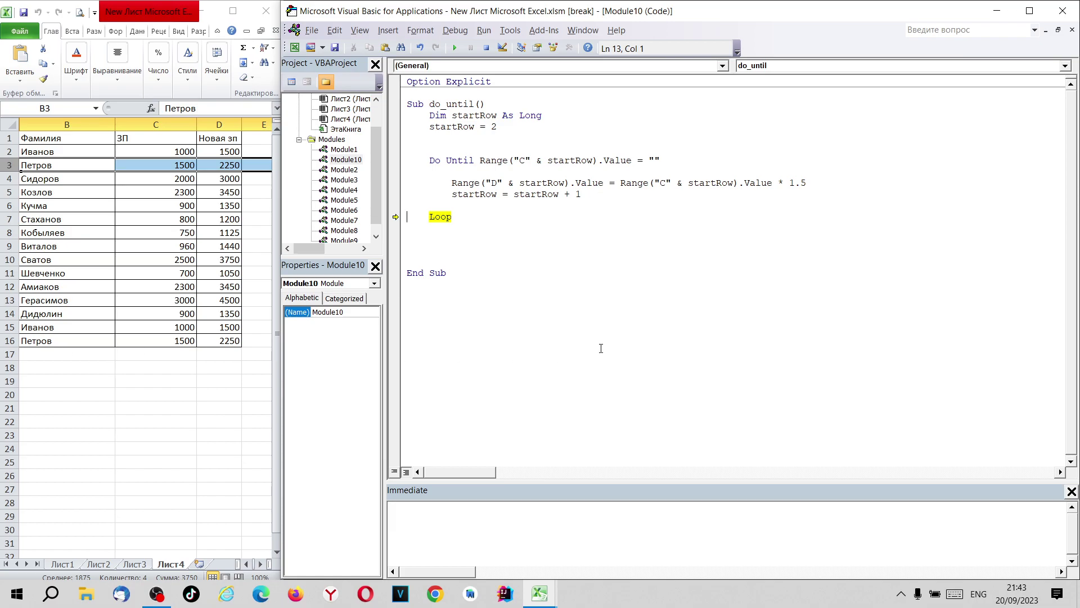
key("F8")
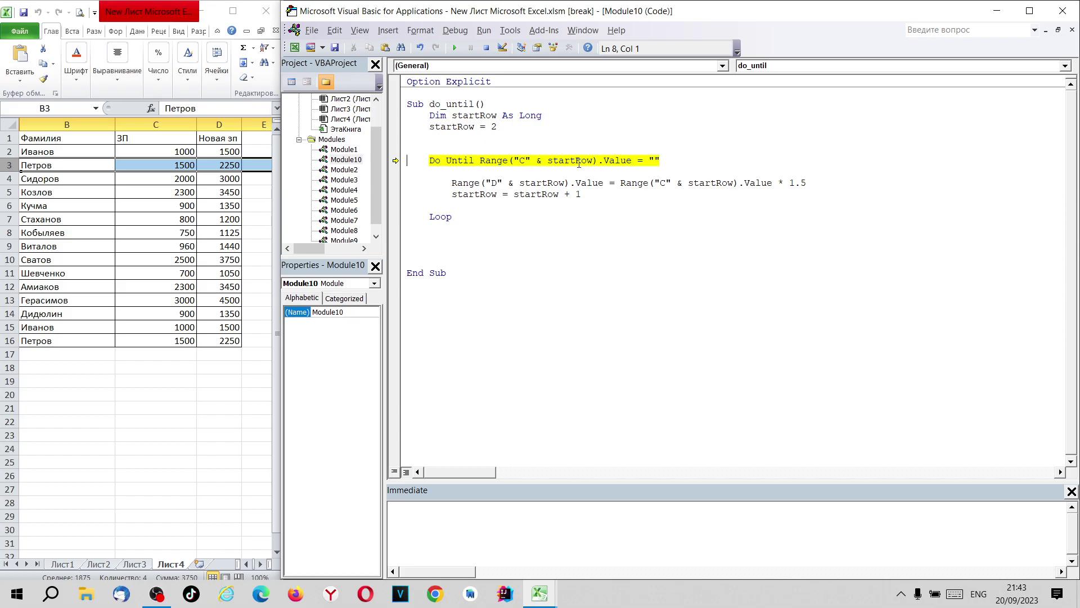
mouse_move(571, 160)
key("F8")
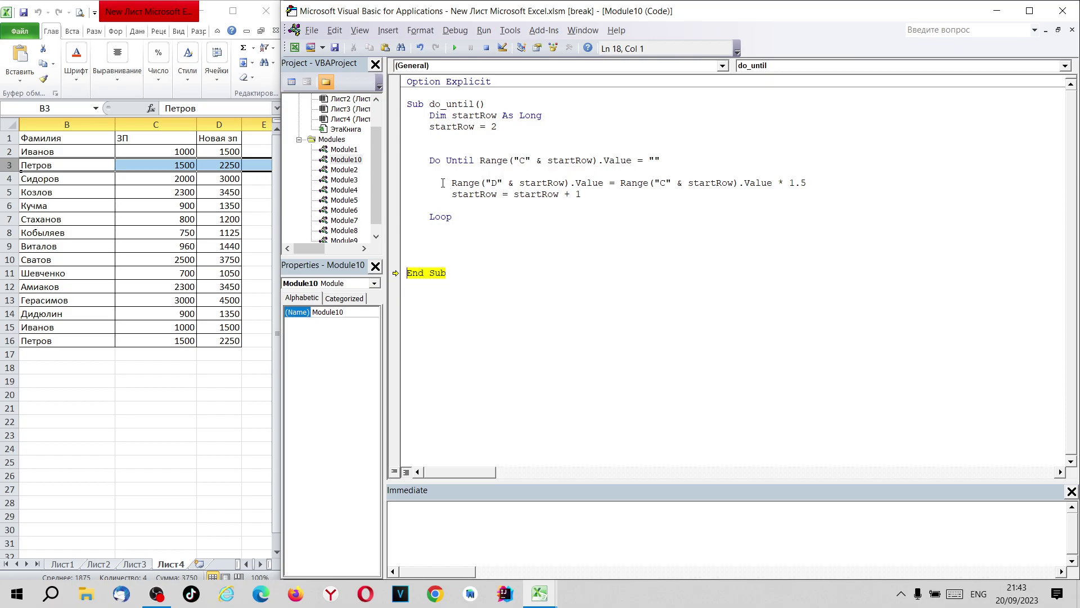
Highlight the loop body, End Sub and the "" condition, and finish the macro with F8.
left_click_drag(441, 183, 577, 206)
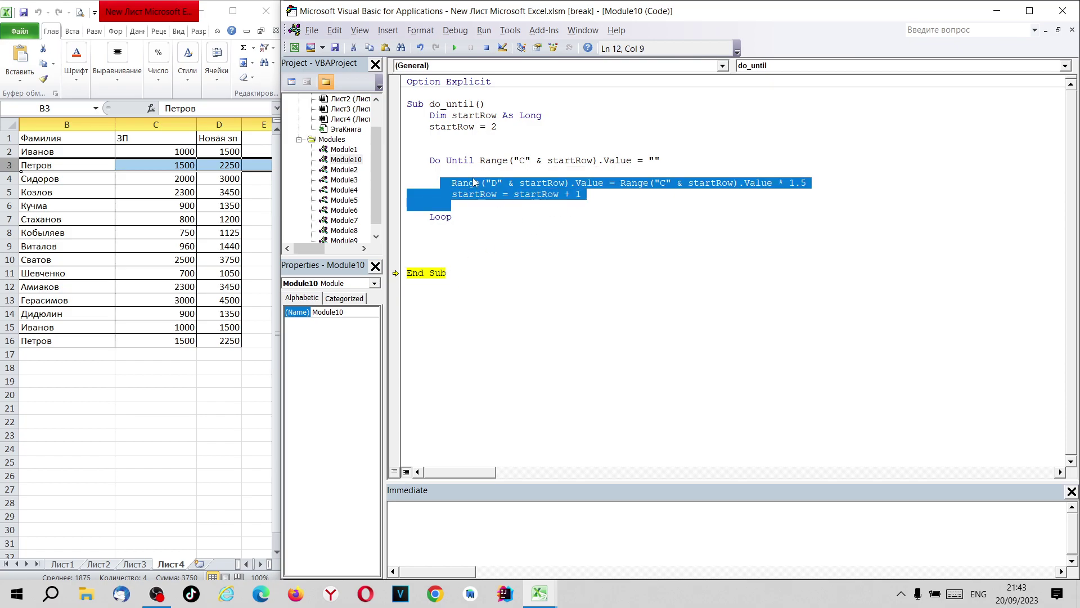
left_click_drag(462, 273, 406, 273)
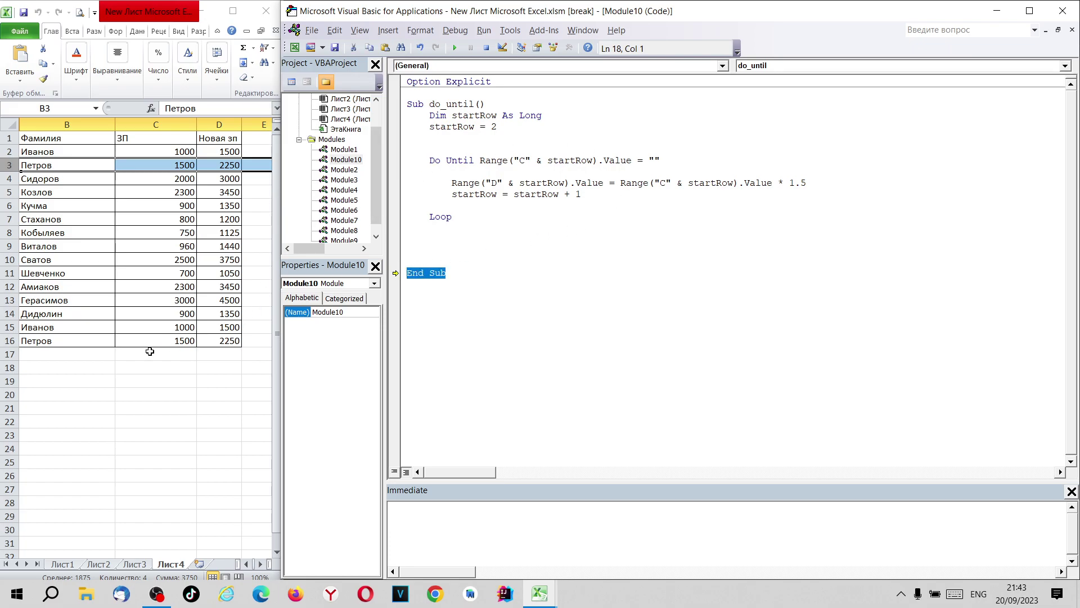
double_click(654, 161)
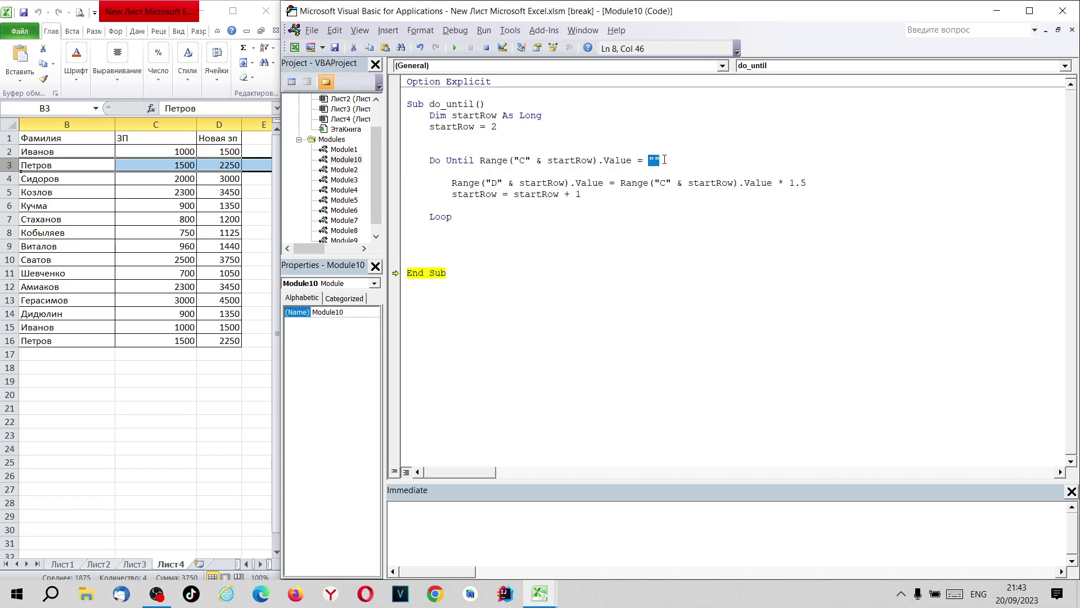
left_click(630, 218)
key("F8")
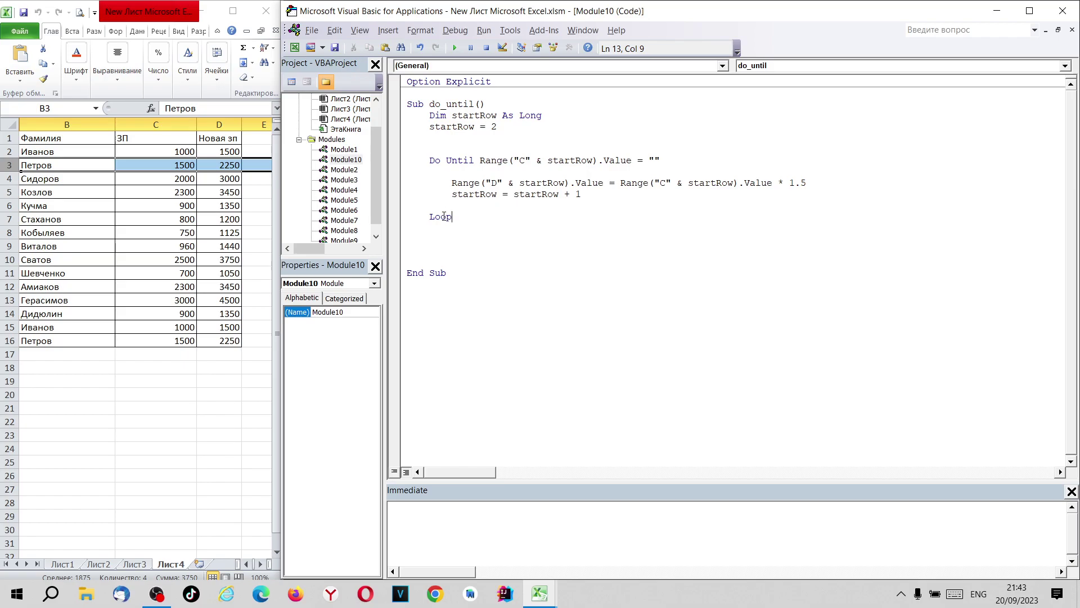
double_click(652, 161)
left_click(564, 218)
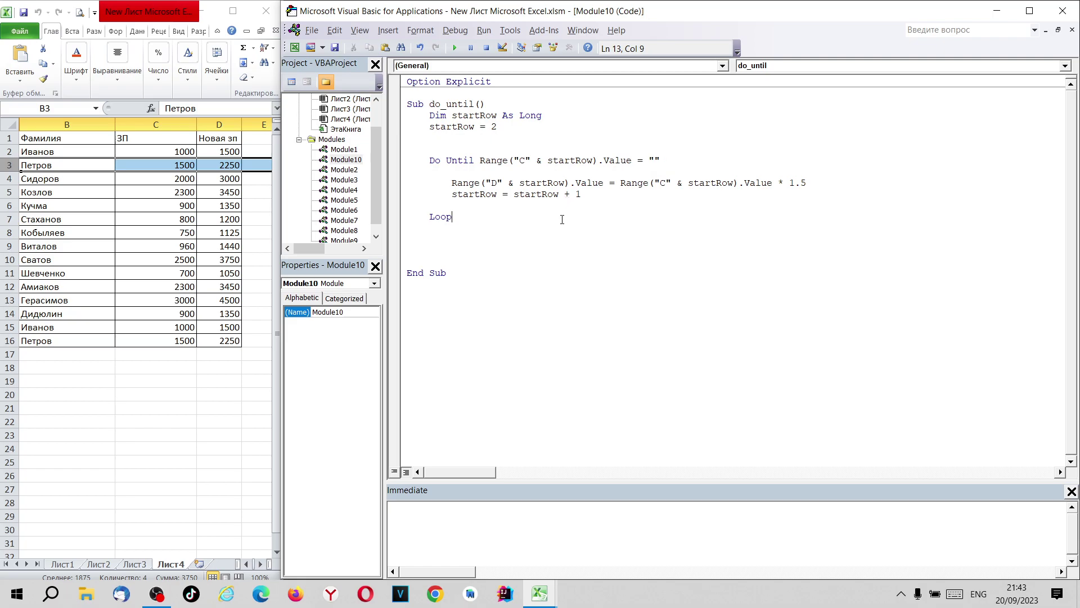